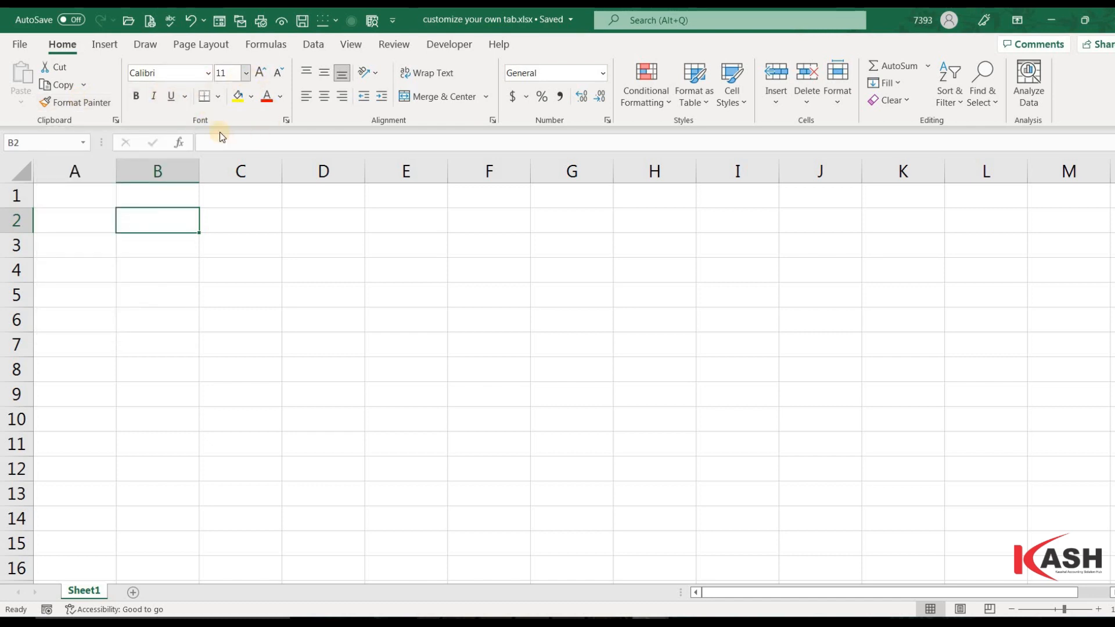
# Look through the commands offered by the built-in ribbon tabs, including Home, Insert, Draw, Page Layout, Formulas, Data and Review
pyautogui.click(103, 44)
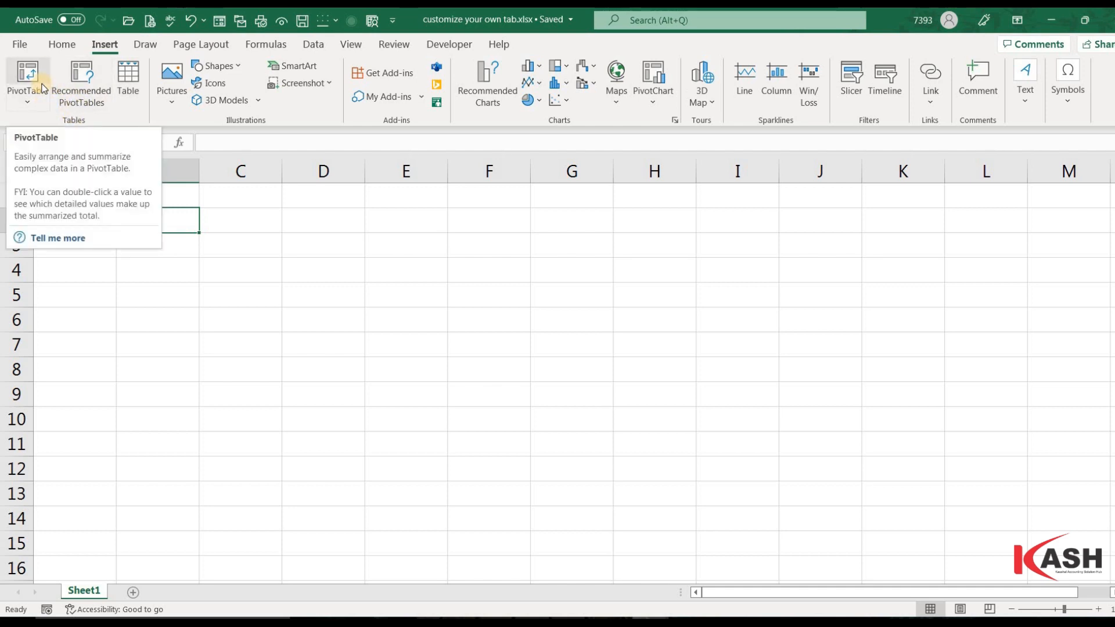
pyautogui.scroll(-1, 142, 97)
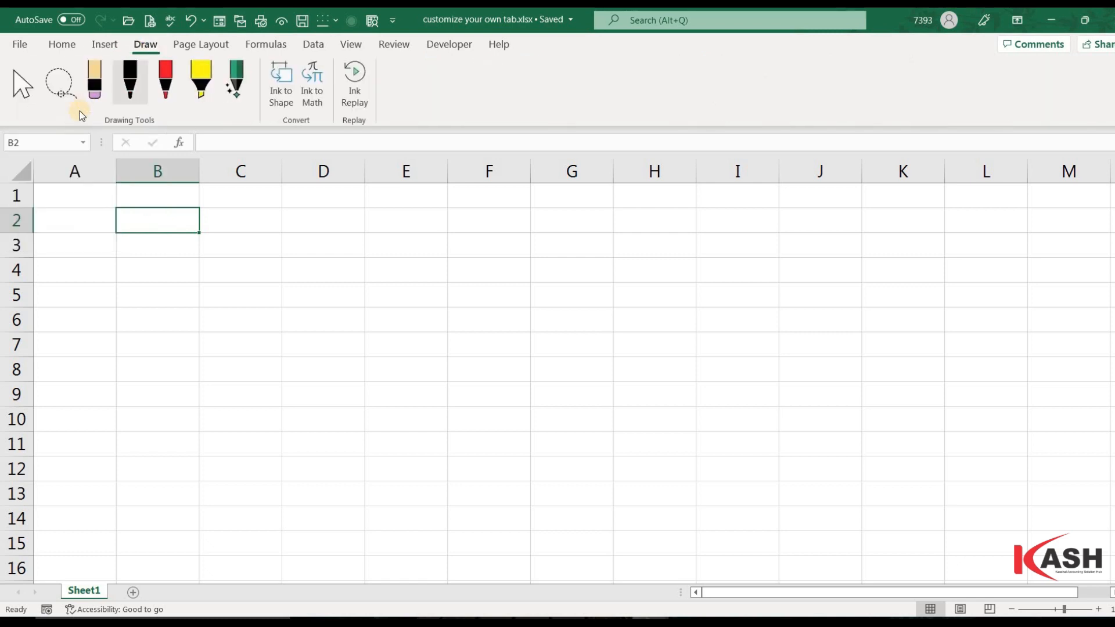
pyautogui.click(198, 46)
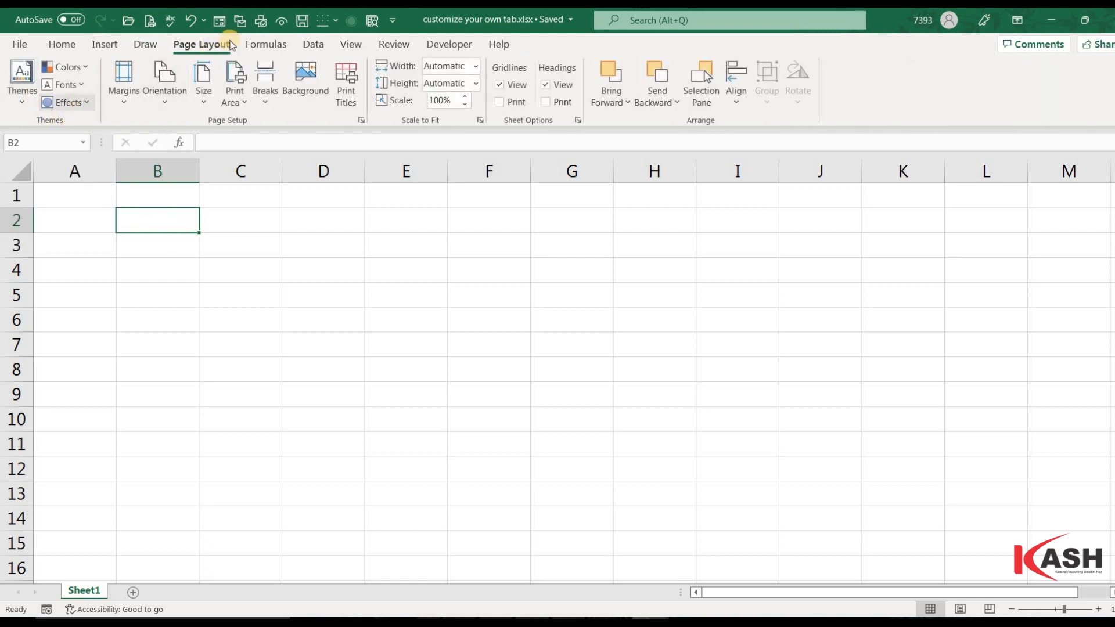
pyautogui.click(265, 46)
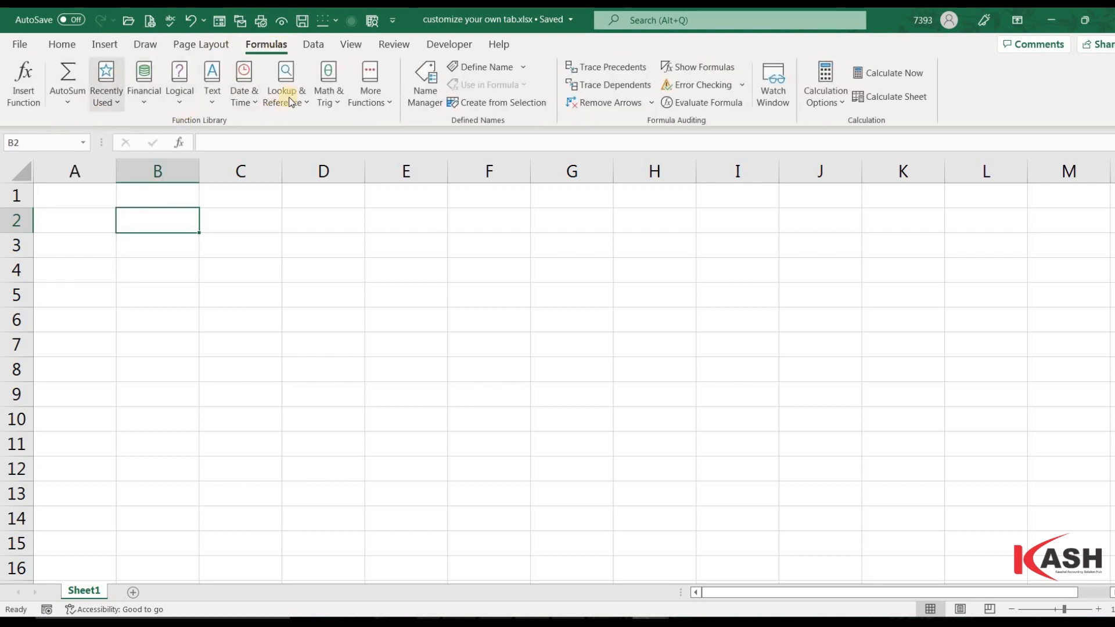
pyautogui.click(313, 45)
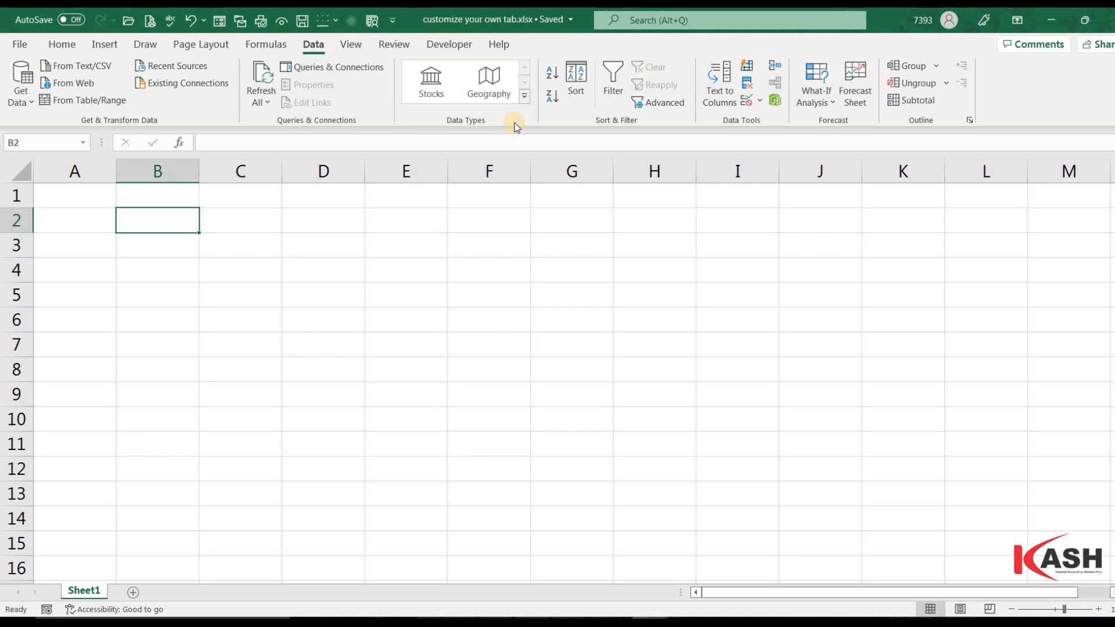
pyautogui.click(62, 44)
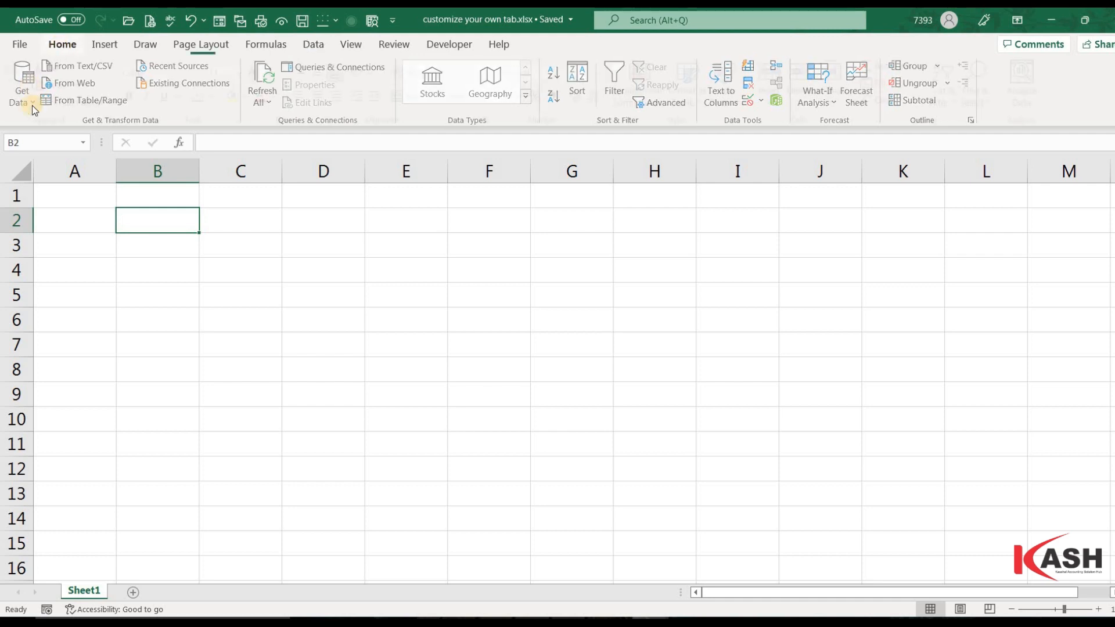
pyautogui.click(111, 45)
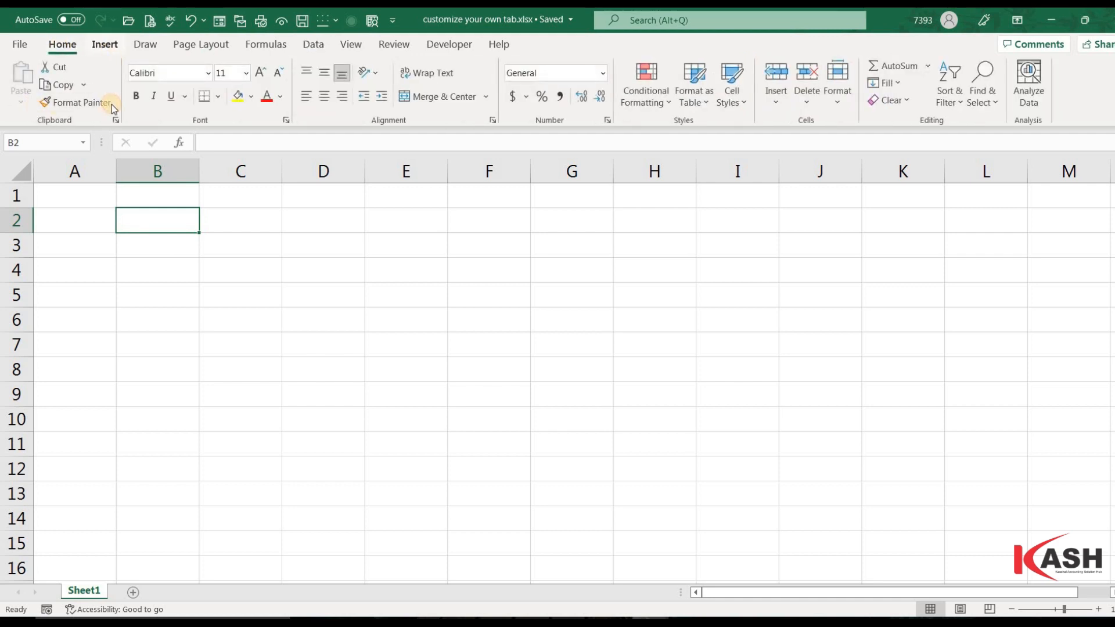
pyautogui.click(265, 44)
pyautogui.click(312, 44)
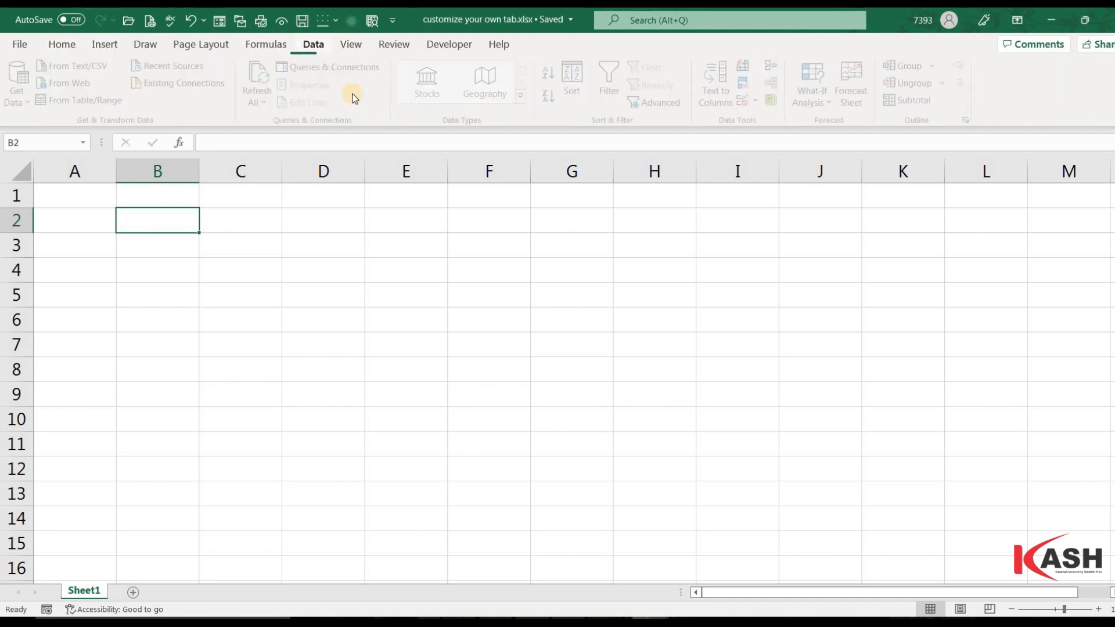
pyautogui.click(386, 46)
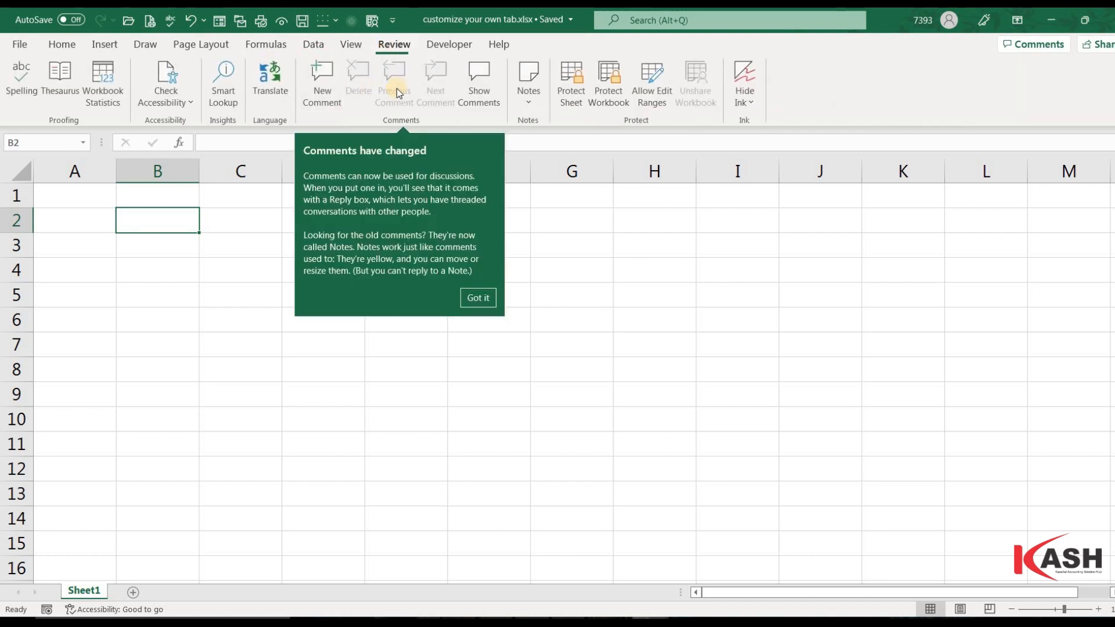
pyautogui.click(224, 223)
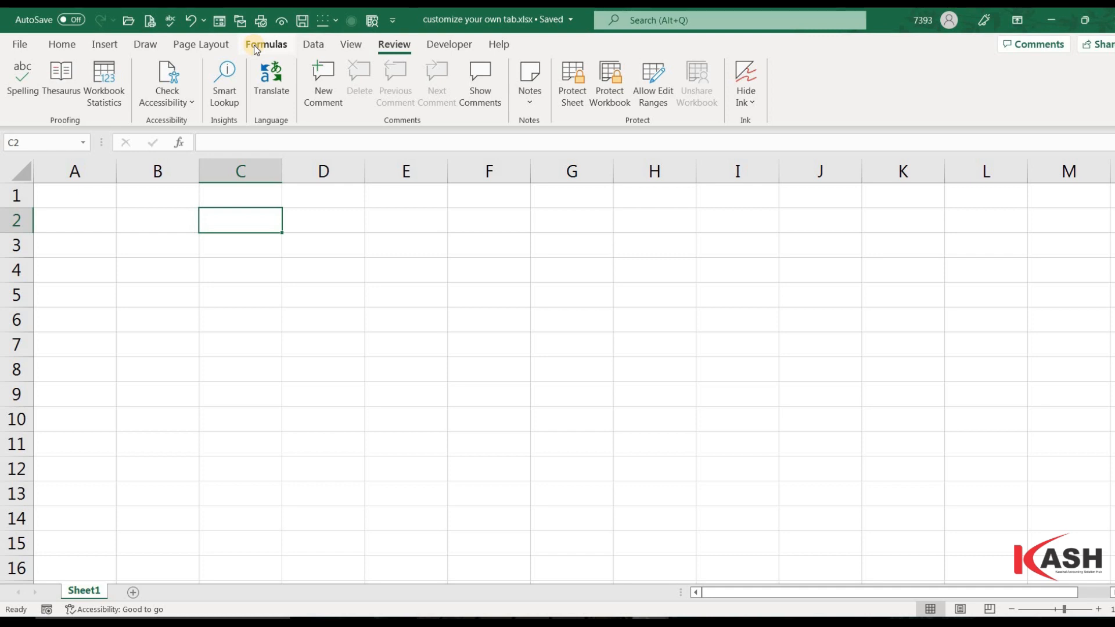
pyautogui.click(62, 45)
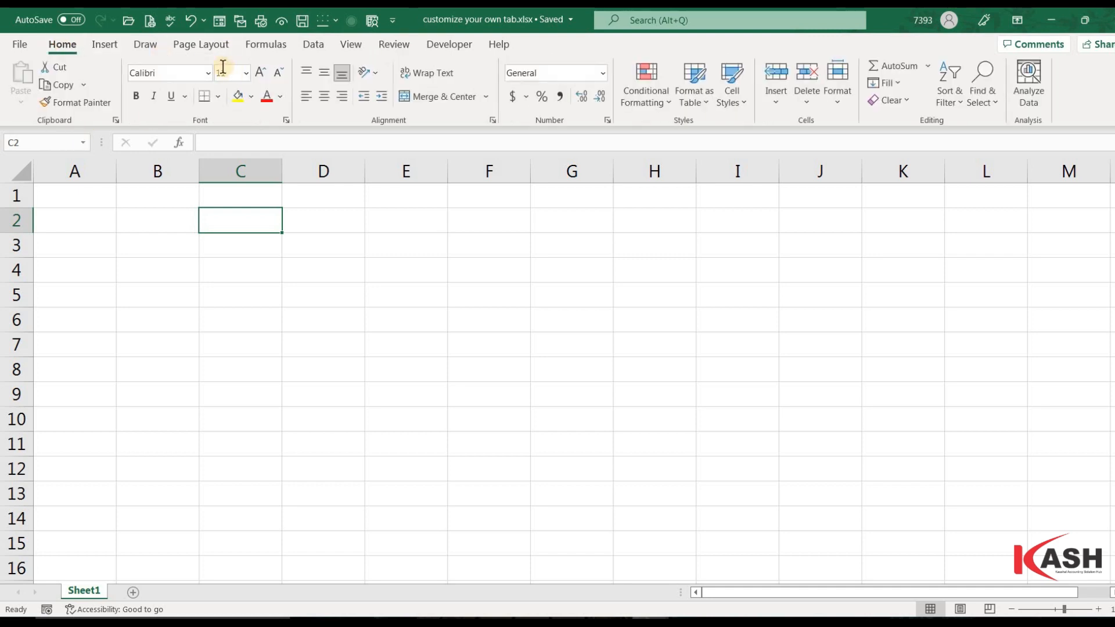
pyautogui.click(203, 45)
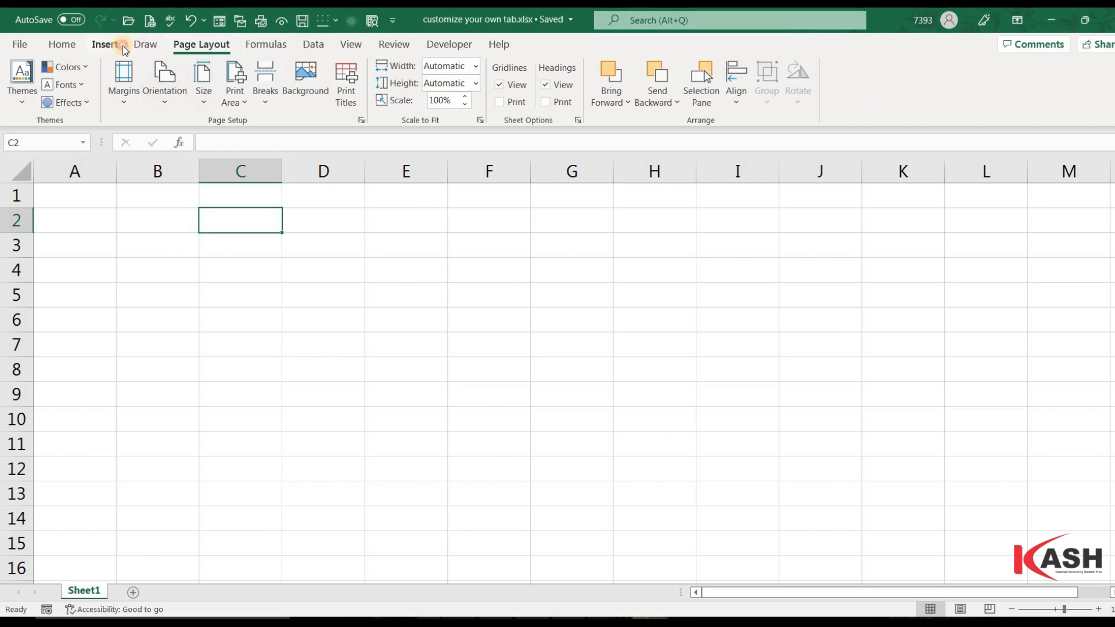
pyautogui.click(123, 45)
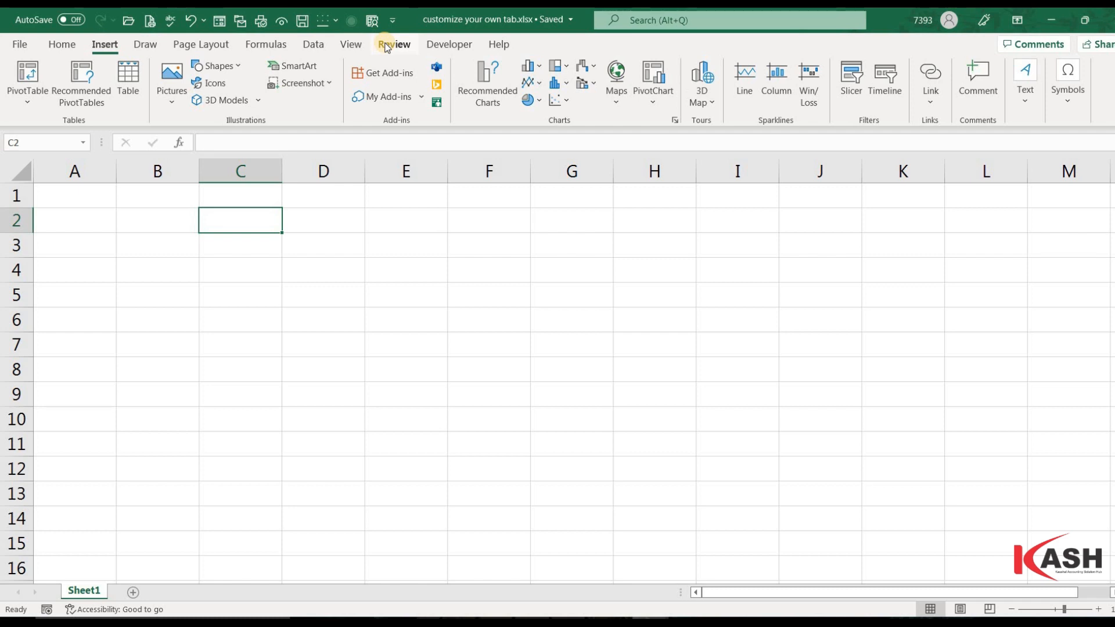
# Open the Customize Ribbon settings in Excel Options, moving the dialog aside
pyautogui.click(20, 47)
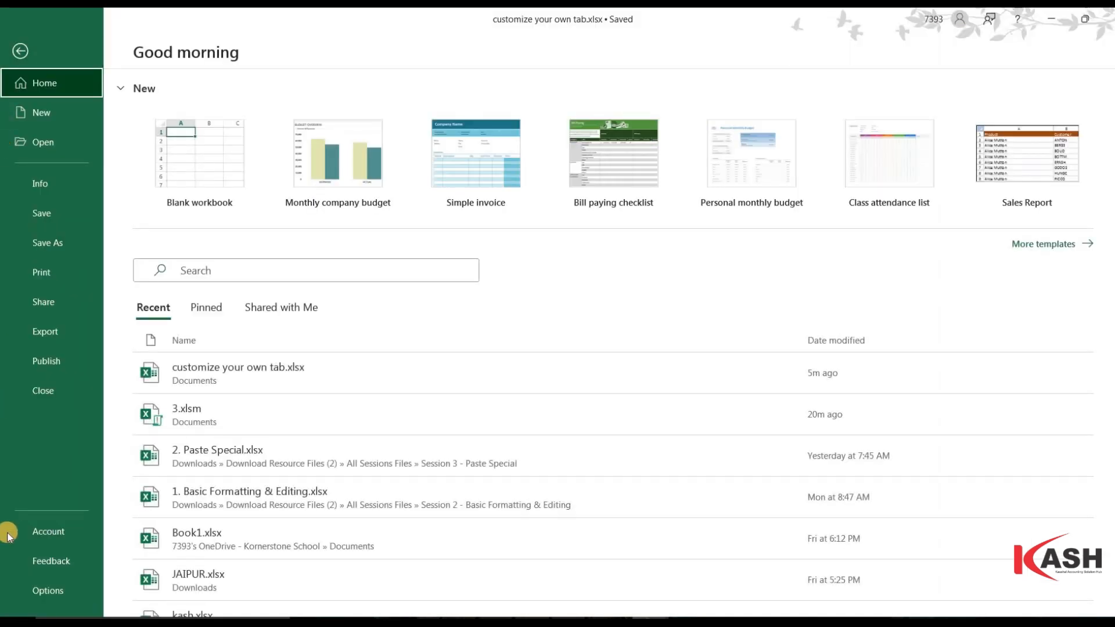
pyautogui.click(51, 591)
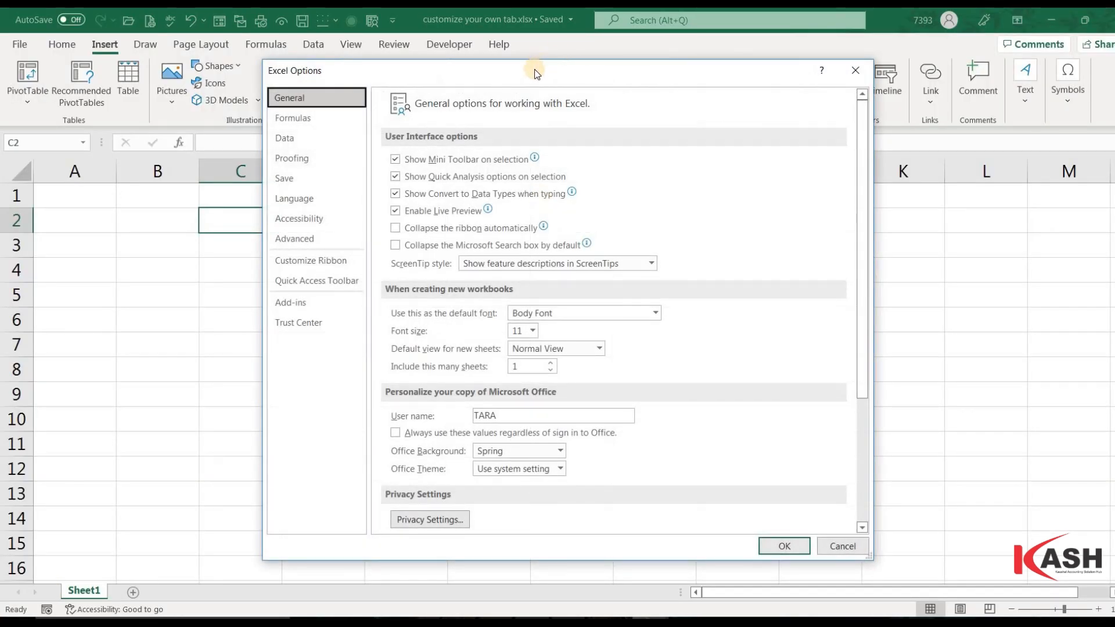
pyautogui.moveTo(534, 73); pyautogui.dragTo(382, 81)
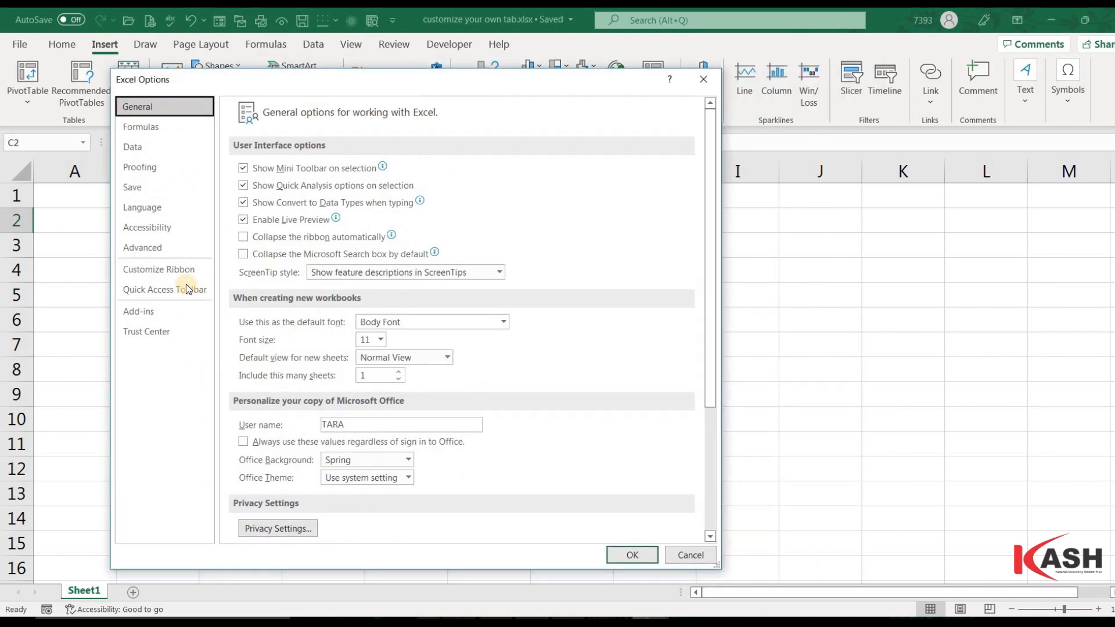
pyautogui.click(154, 273)
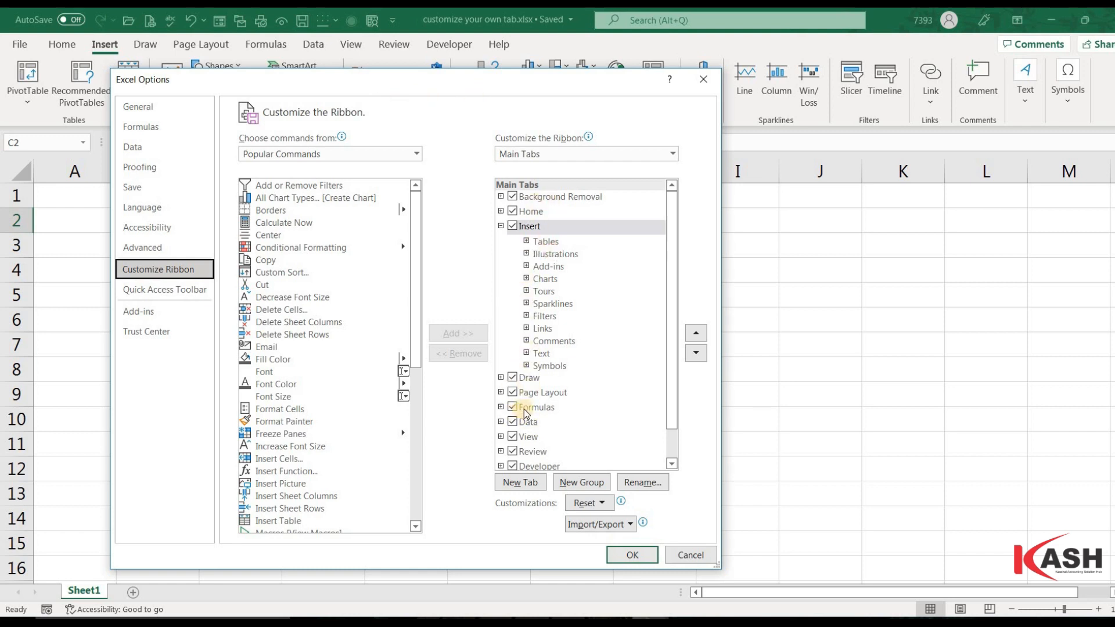
# Add a custom ribbon tab after Data, name it My Tab, and select its new group
pyautogui.click(532, 424)
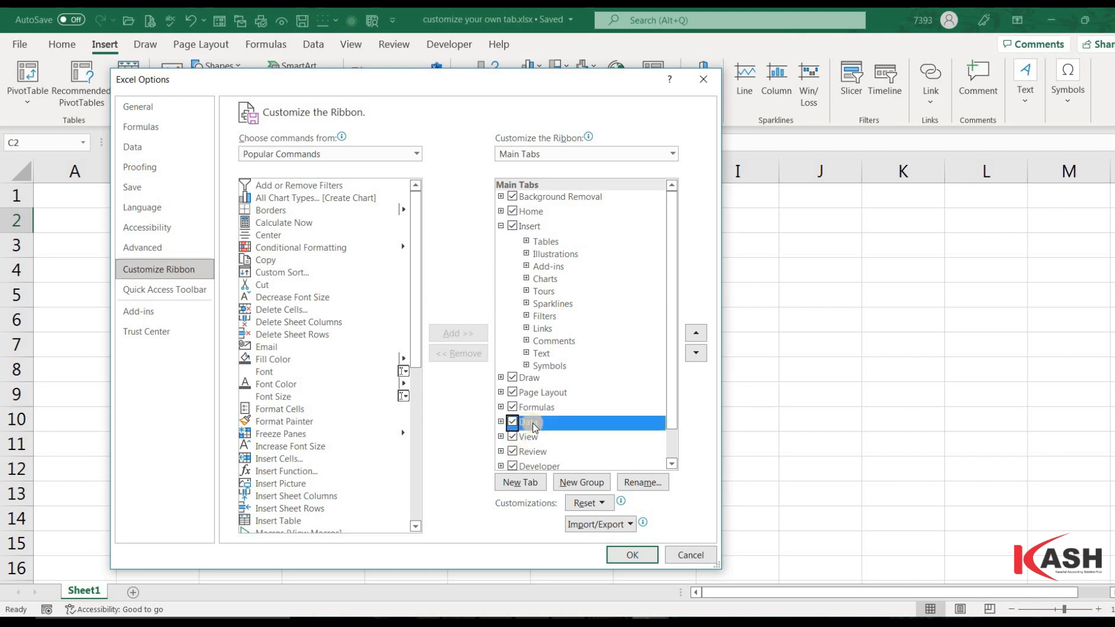
pyautogui.click(524, 483)
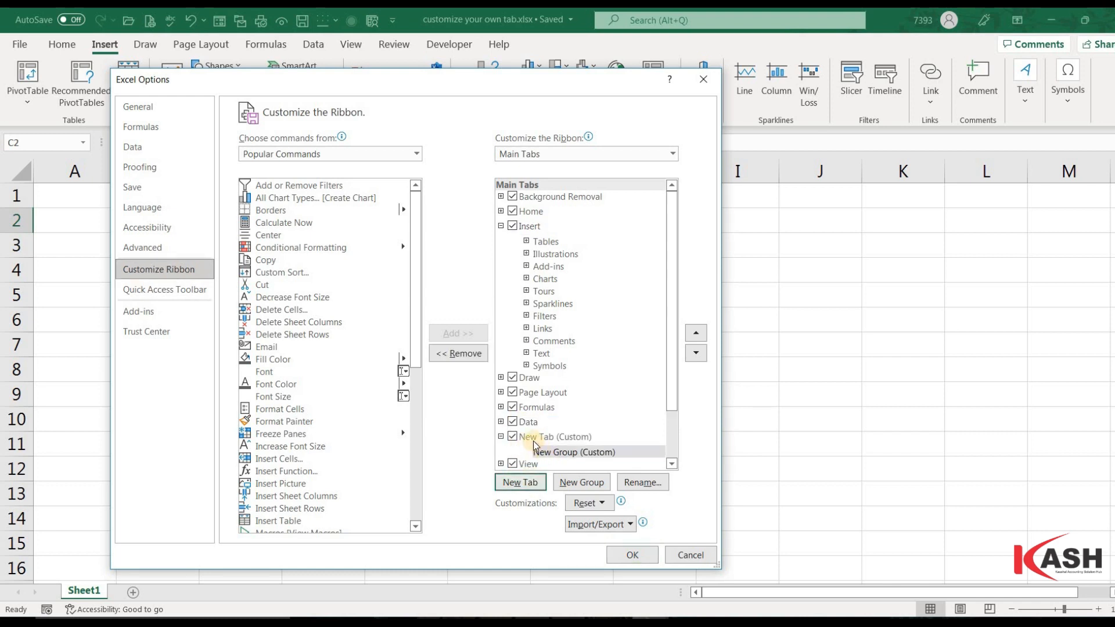
pyautogui.click(547, 438)
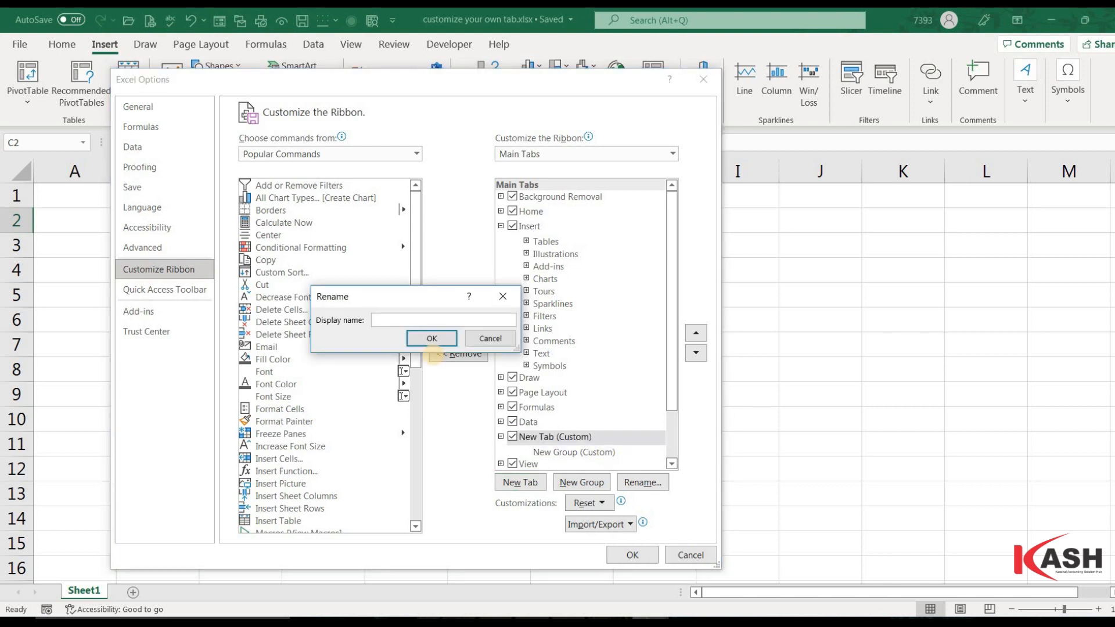
pyautogui.write('My Tab')
pyautogui.click(431, 339)
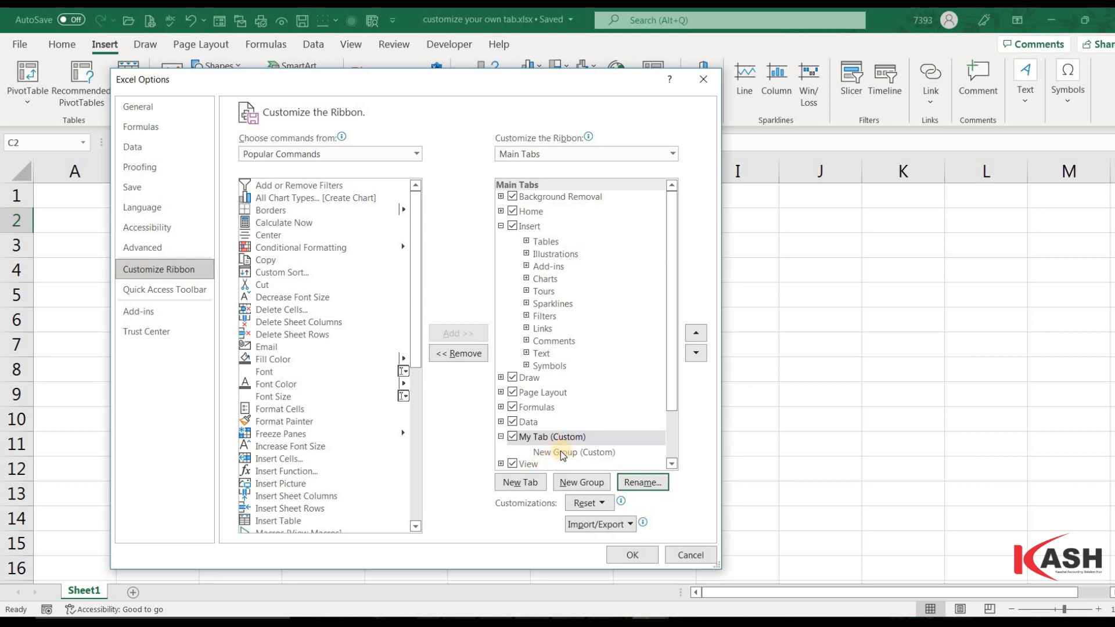
pyautogui.click(562, 452)
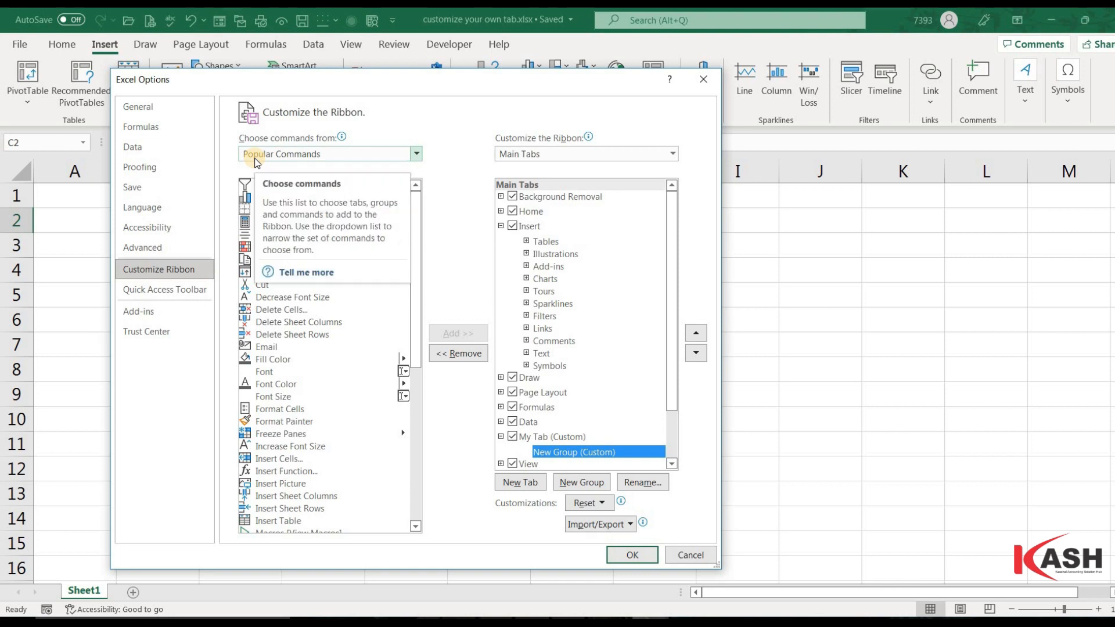
# Look through the full All Commands list, and return the command source to Popular Commands
pyautogui.click(417, 154)
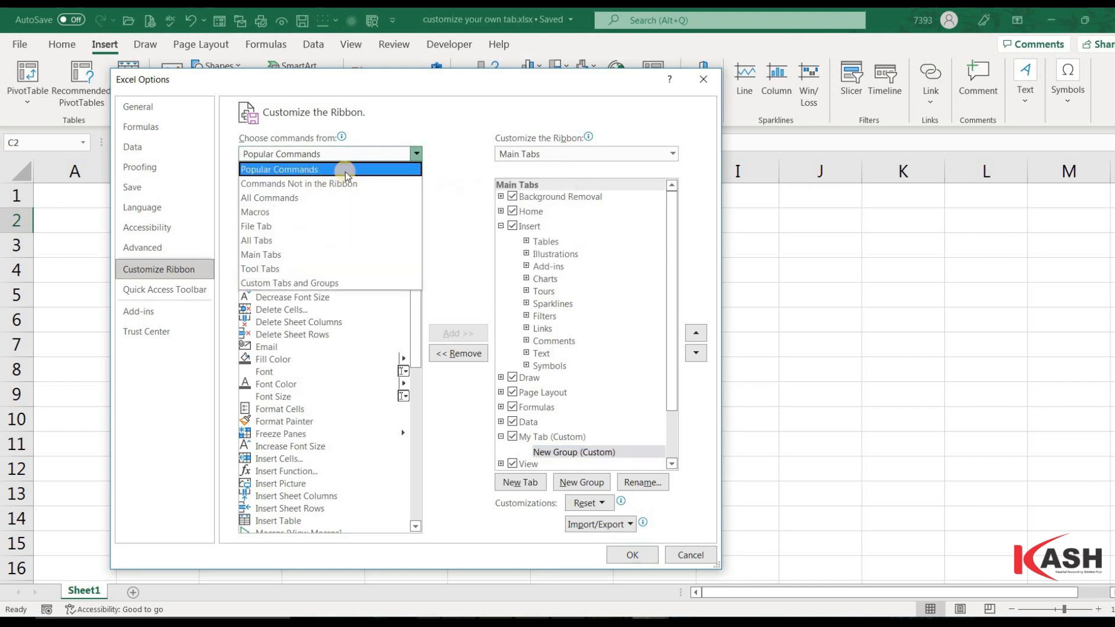
pyautogui.click(297, 201)
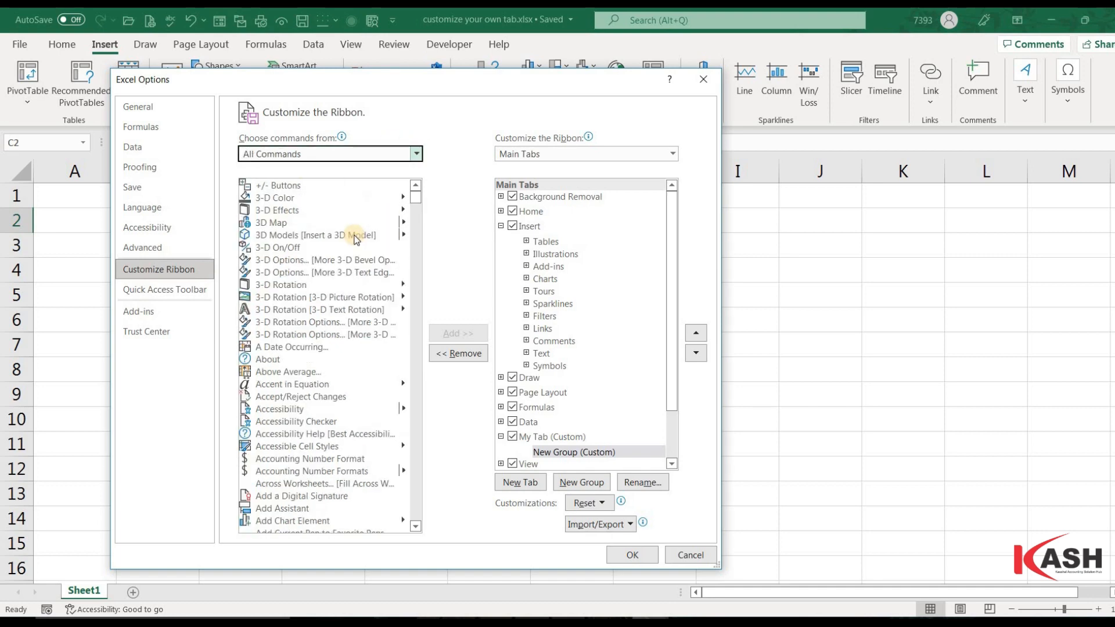
pyautogui.scroll(-5, 356, 239)
pyautogui.scroll(5, 284, 248)
pyautogui.scroll(-12, 293, 356)
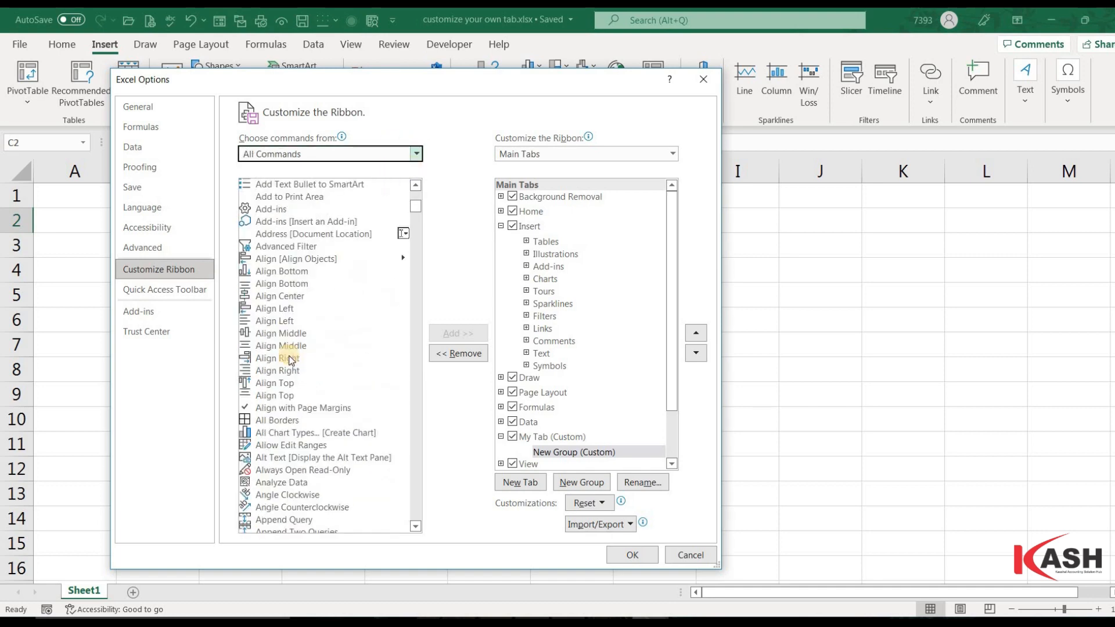
pyautogui.scroll(12, 289, 360)
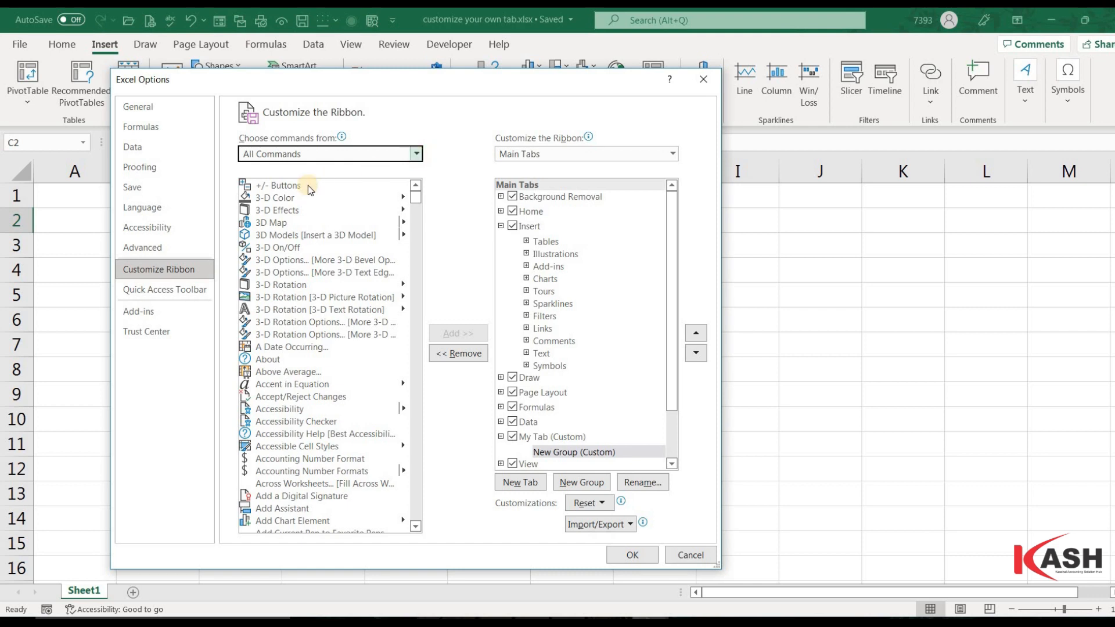
pyautogui.click(313, 154)
pyautogui.click(276, 167)
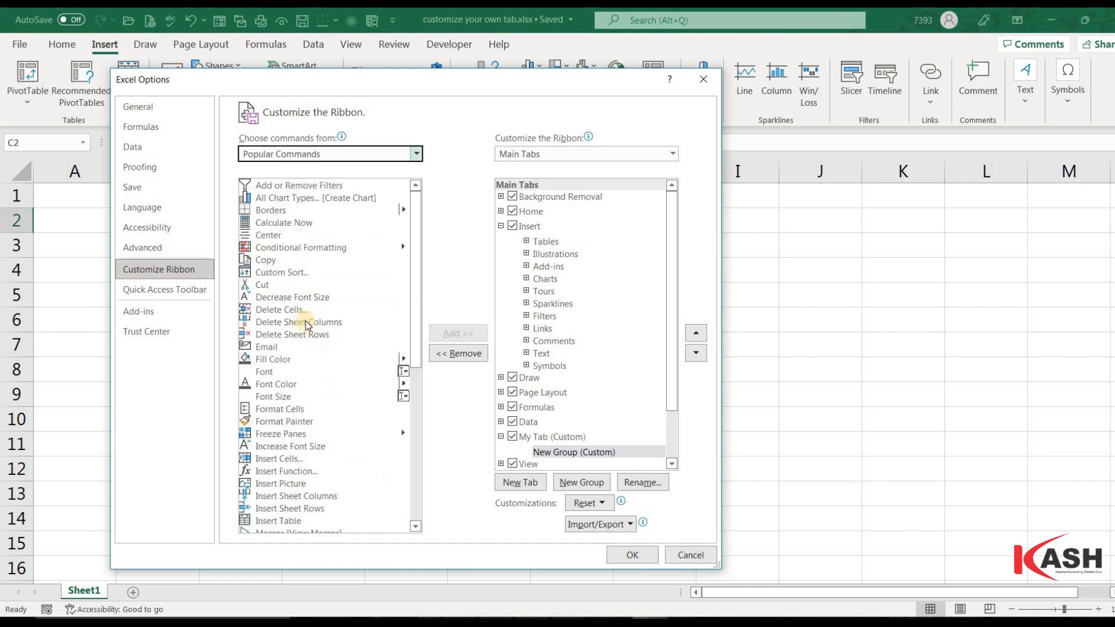
# Add Copy, Cut, Delete Cells, Delete Sheet Rows and Font Size to the new group of My Tab
pyautogui.click(274, 263)
pyautogui.click(462, 336)
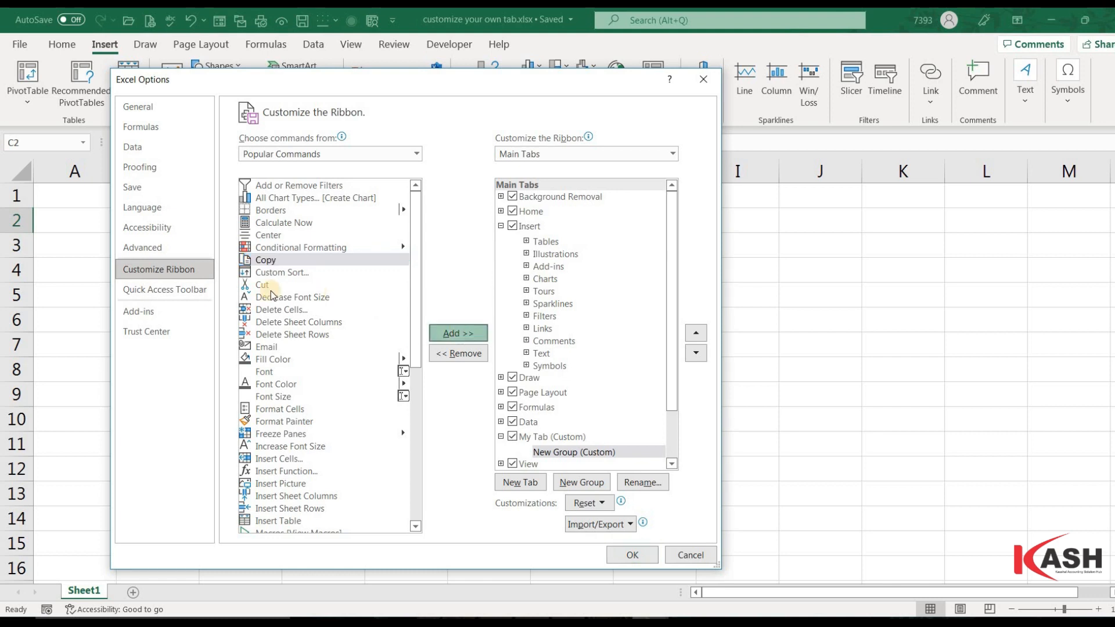
pyautogui.click(261, 285)
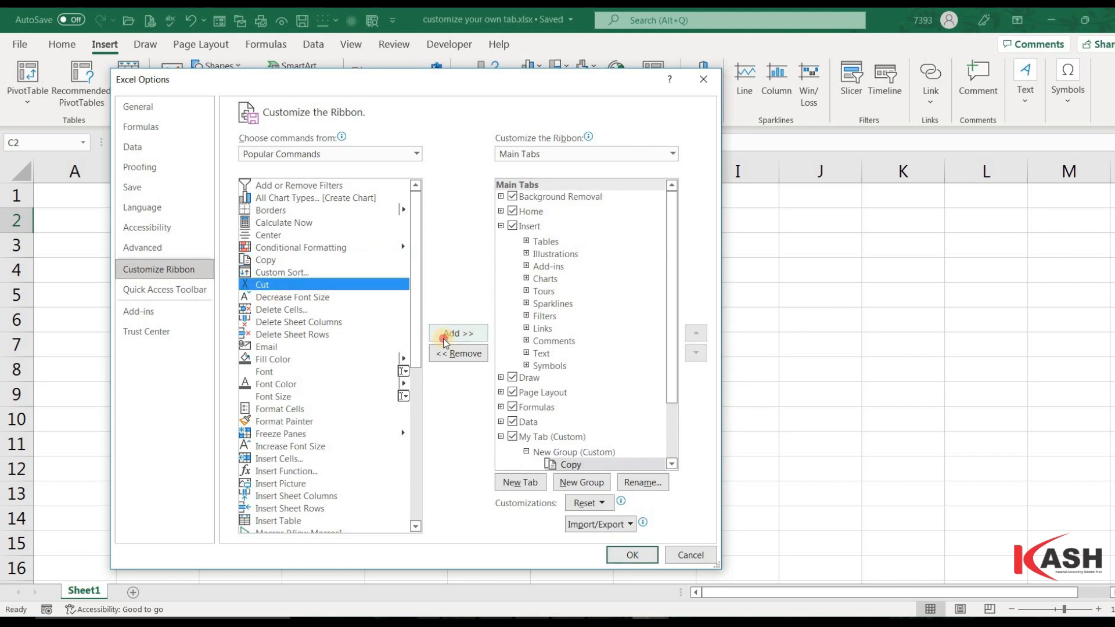
pyautogui.click(453, 334)
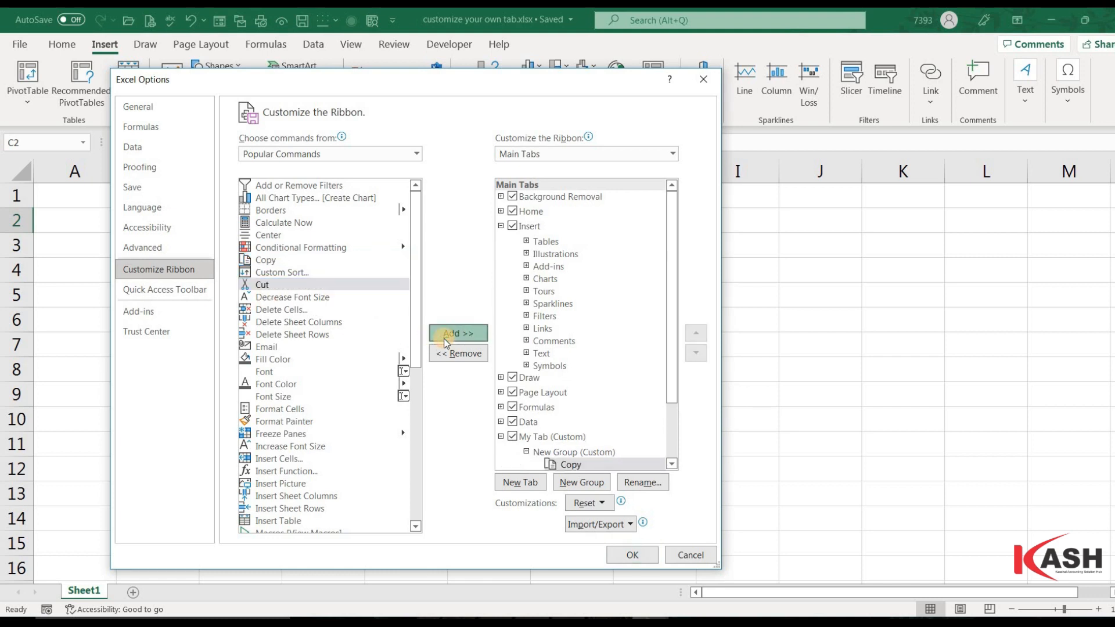
pyautogui.click(270, 310)
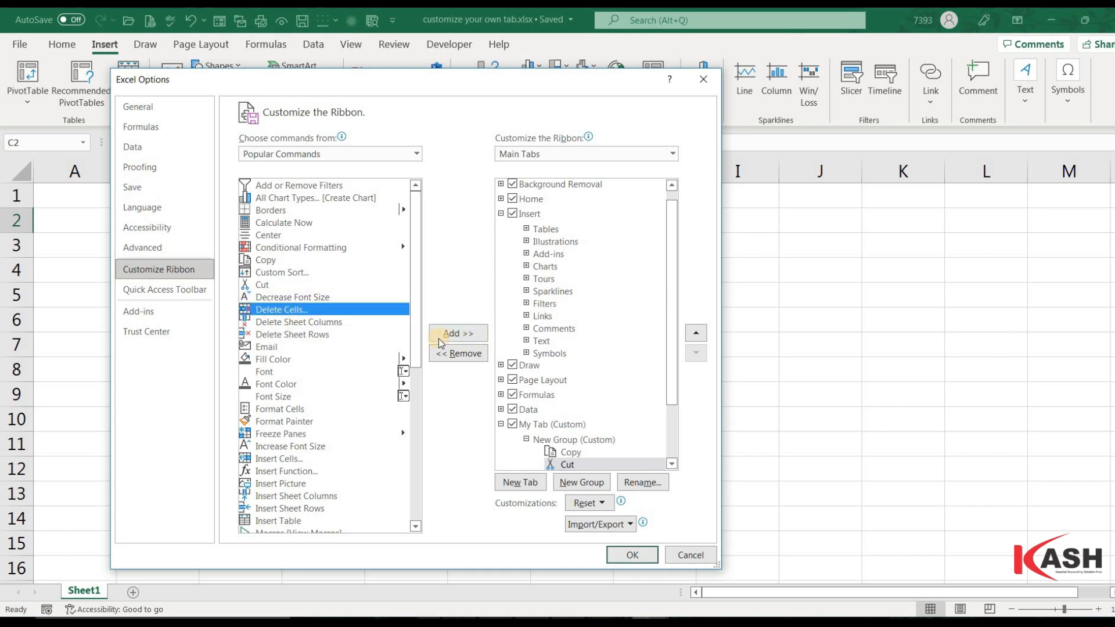
pyautogui.click(440, 337)
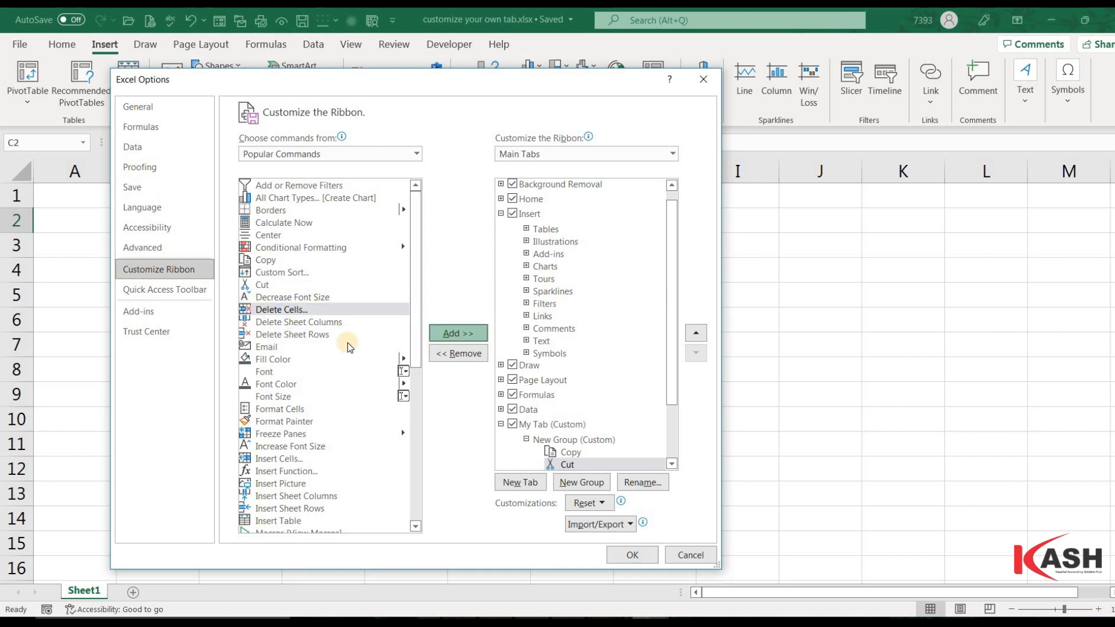
pyautogui.click(284, 337)
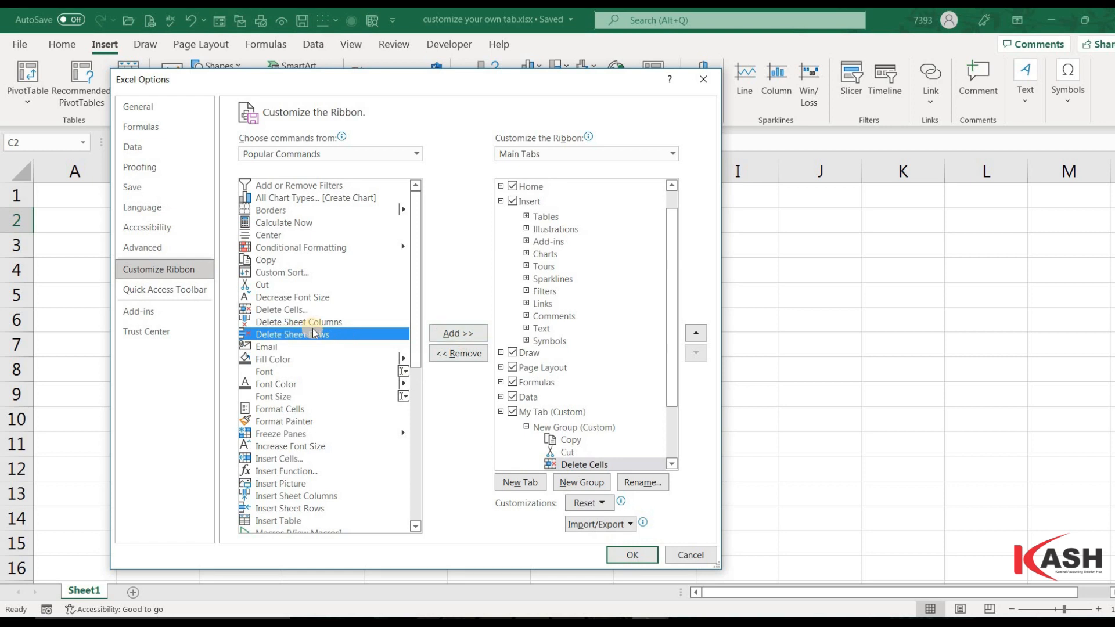
pyautogui.click(447, 334)
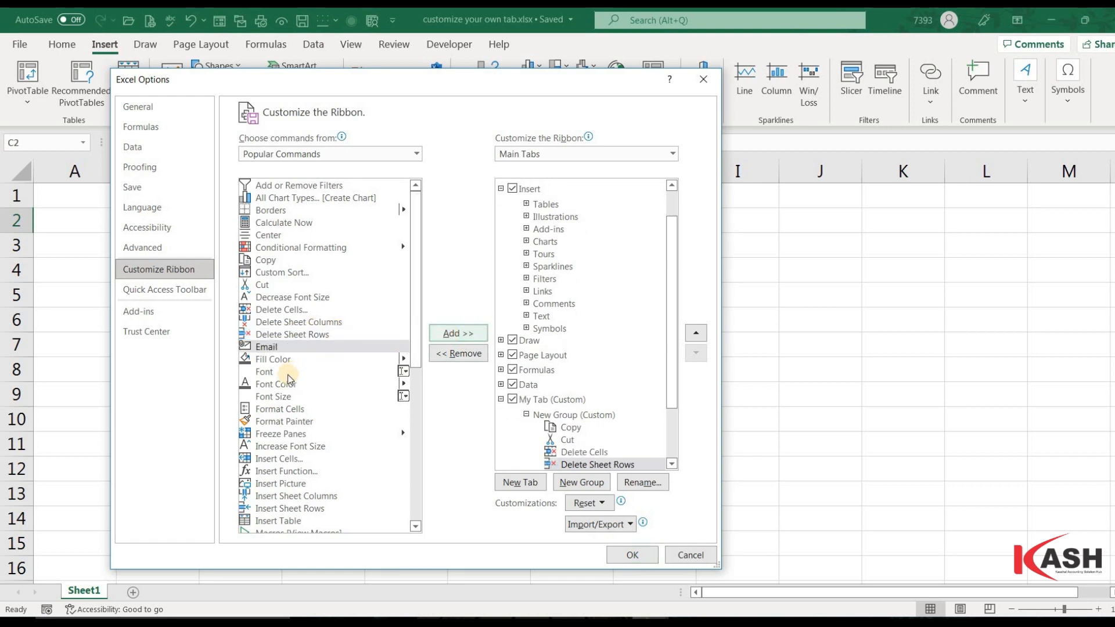
pyautogui.click(274, 396)
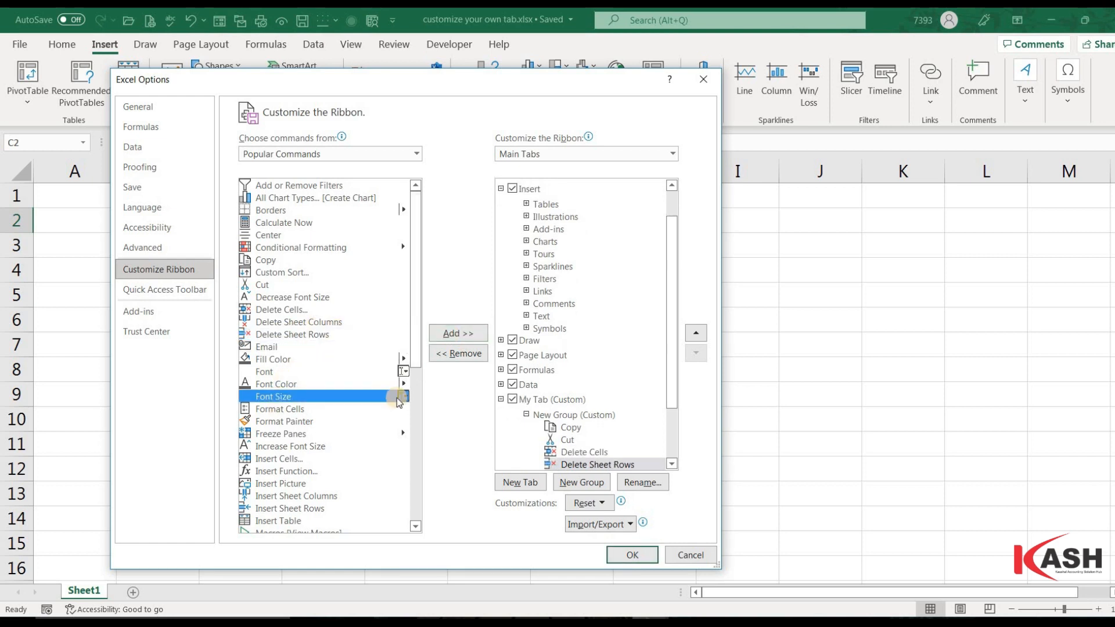
pyautogui.click(459, 334)
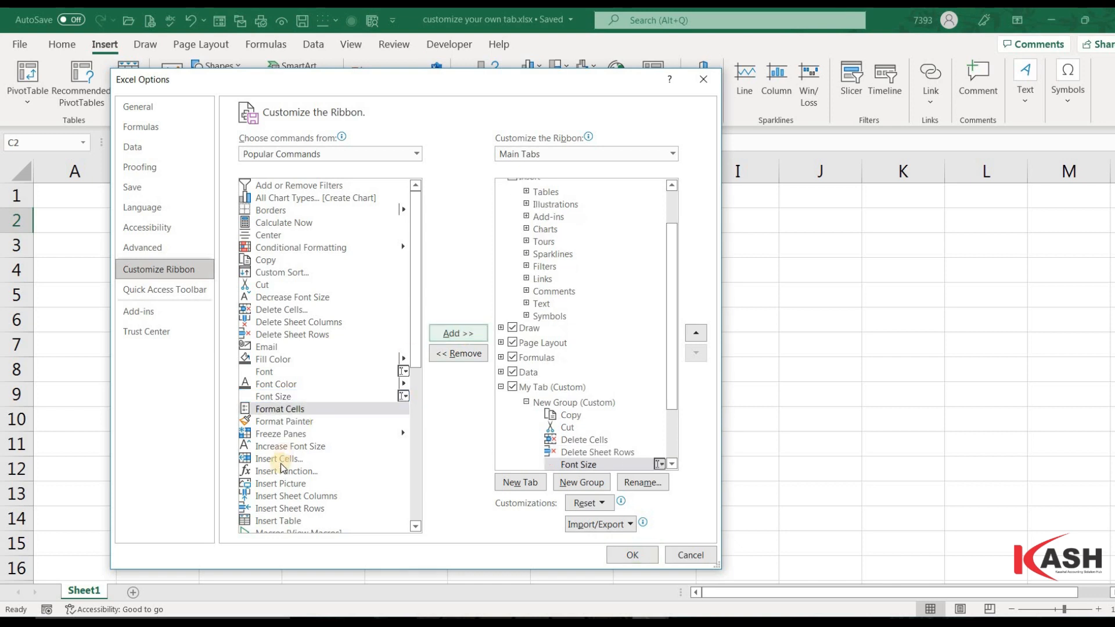
# Add Shapes, Sum and the Paste command with the submenu to the new group of My Tab
pyautogui.scroll(-8, 281, 463)
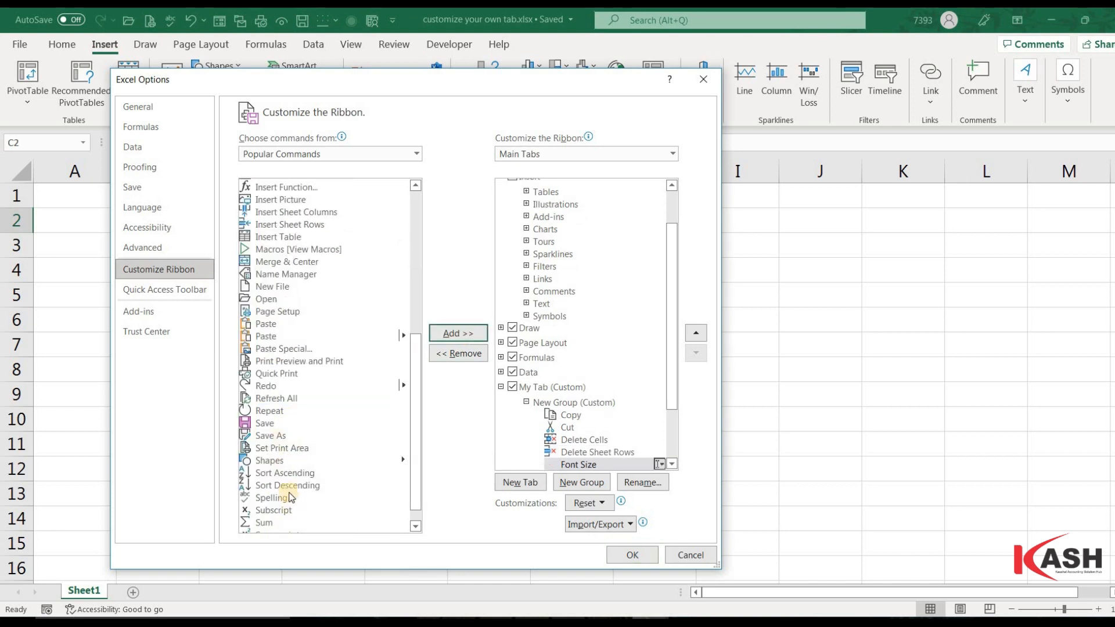
pyautogui.click(354, 461)
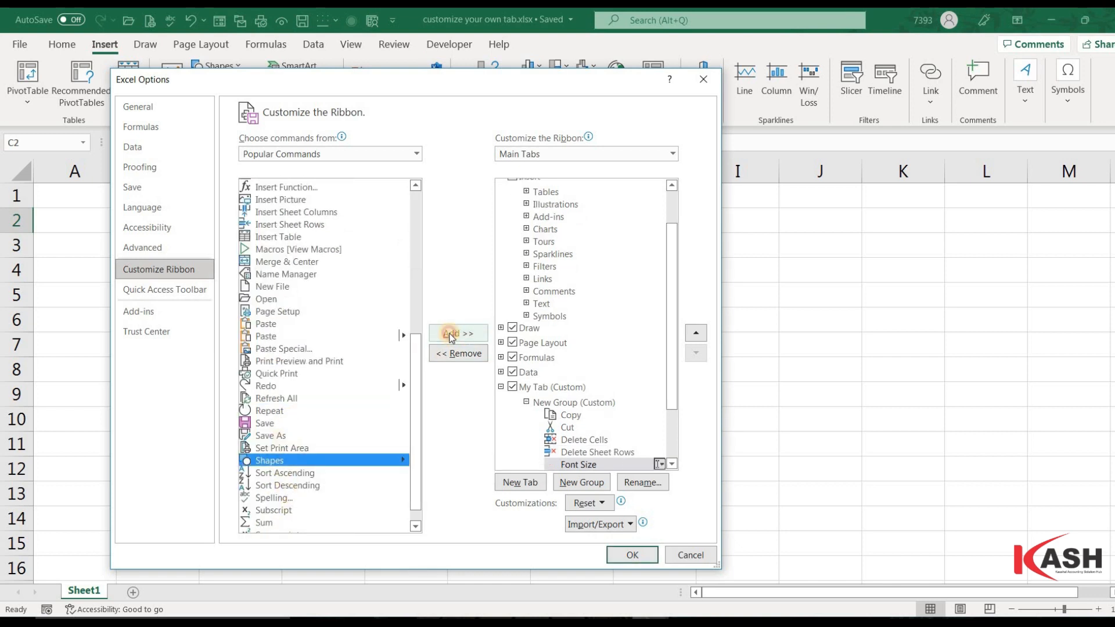
pyautogui.click(450, 335)
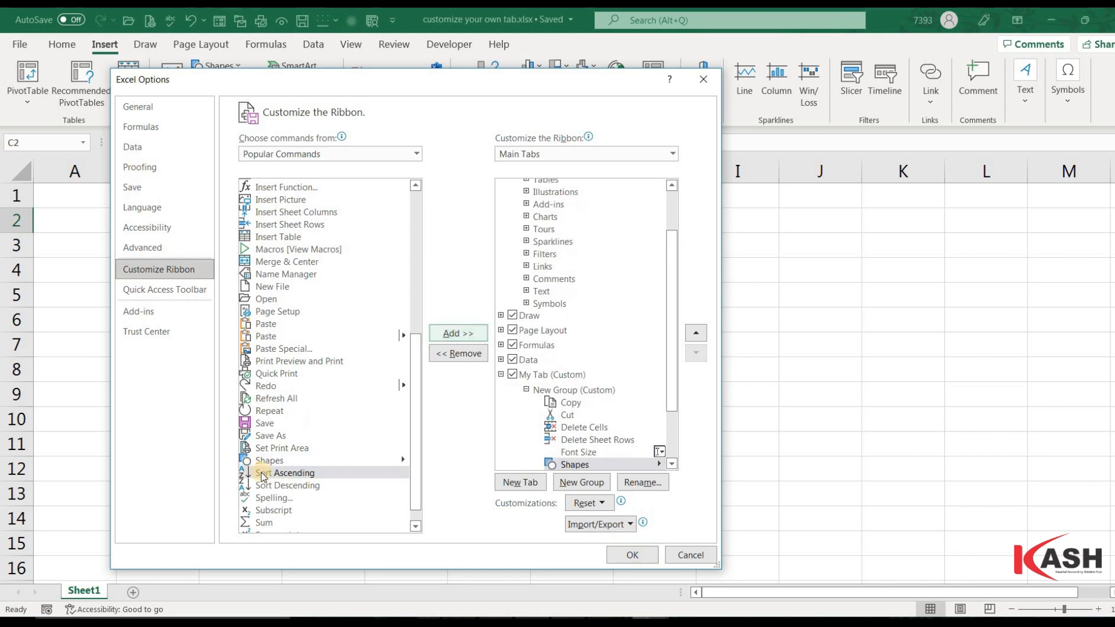
pyautogui.click(278, 522)
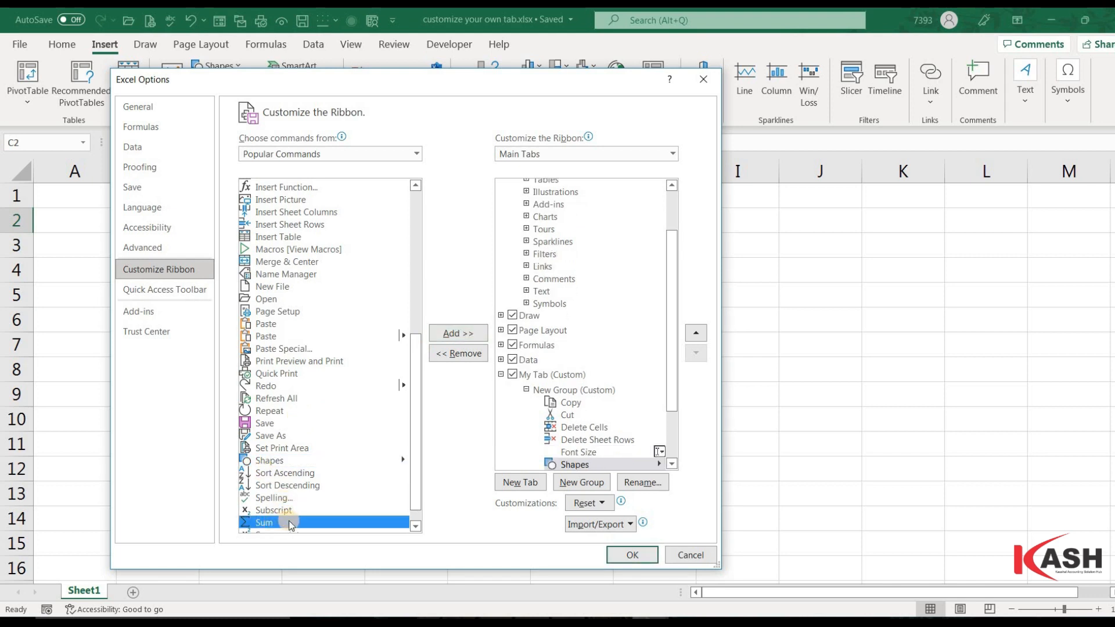
pyautogui.click(450, 334)
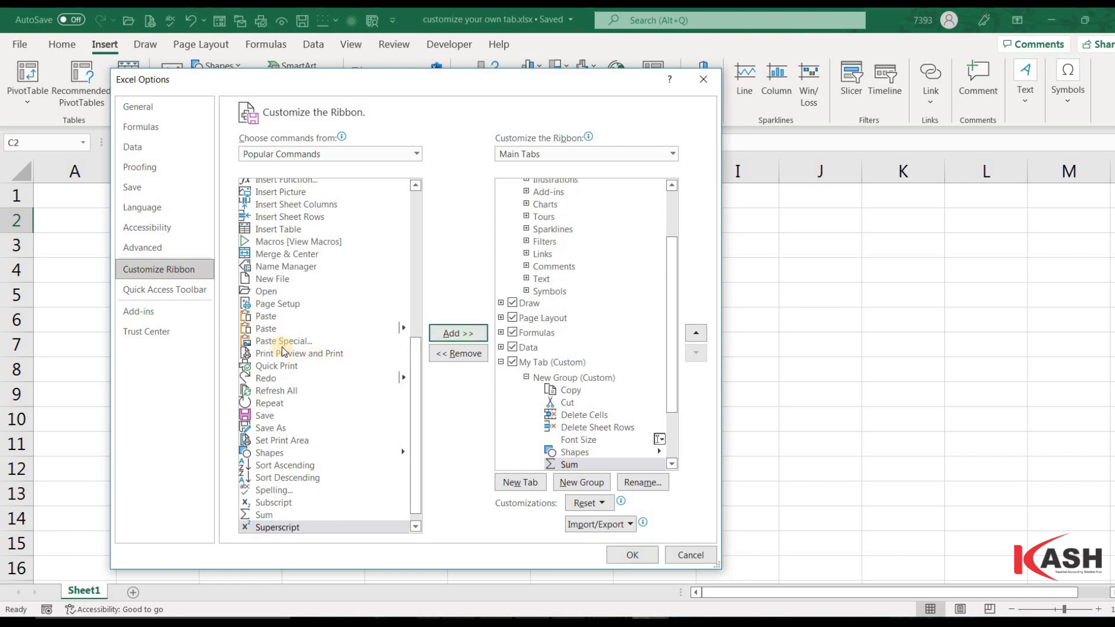
pyautogui.click(272, 328)
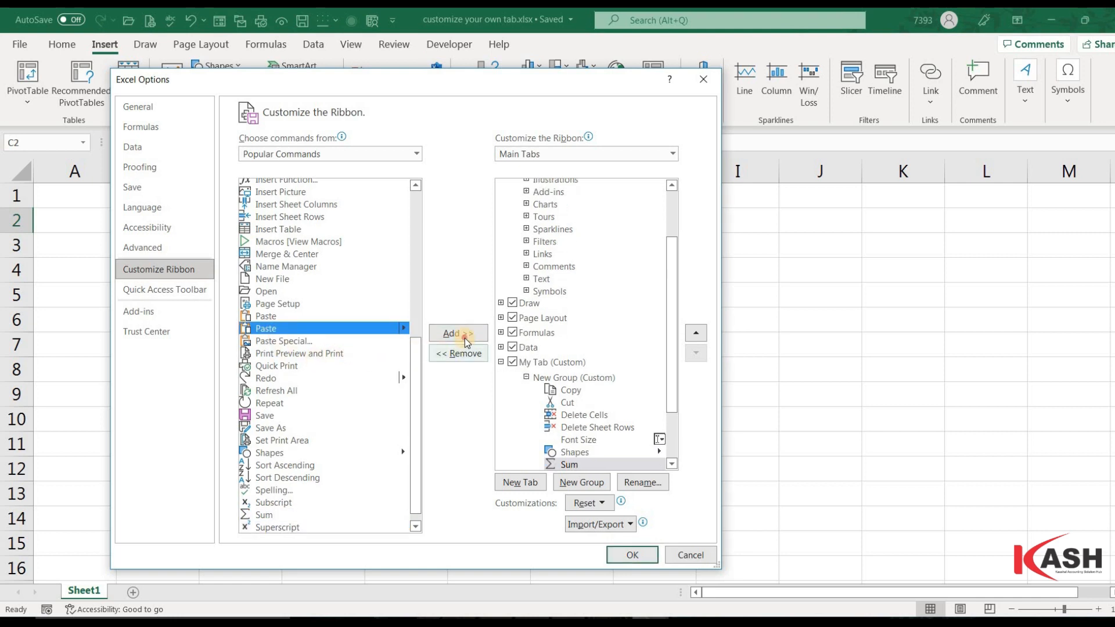
pyautogui.click(465, 340)
# Apply the ribbon customization and display the new My Tab on the ribbon
pyautogui.scroll(8, 302, 366)
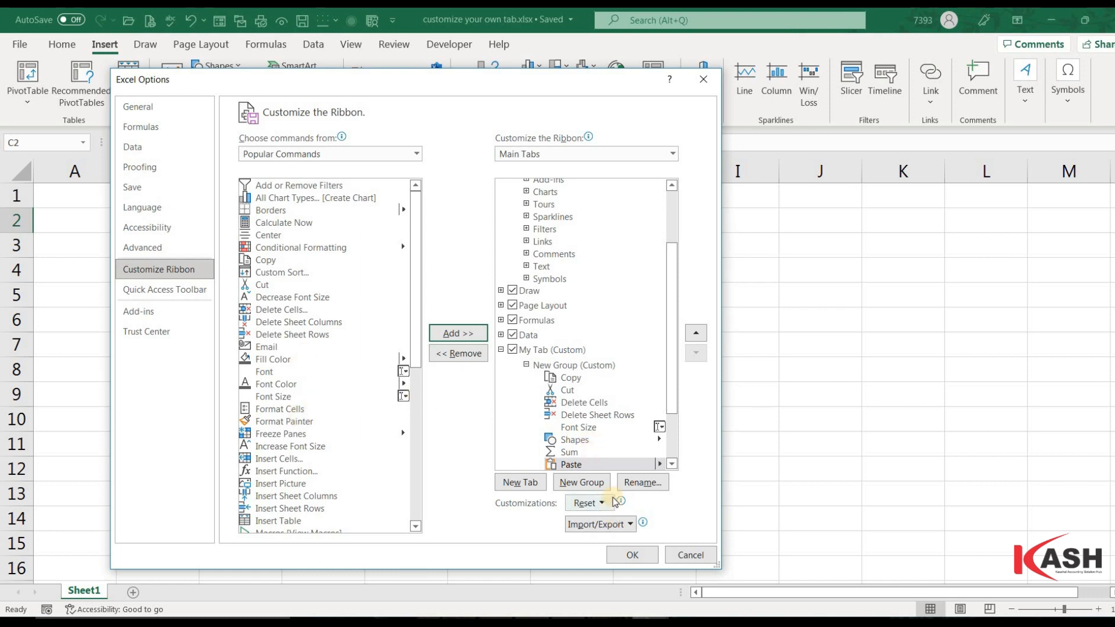
pyautogui.click(632, 557)
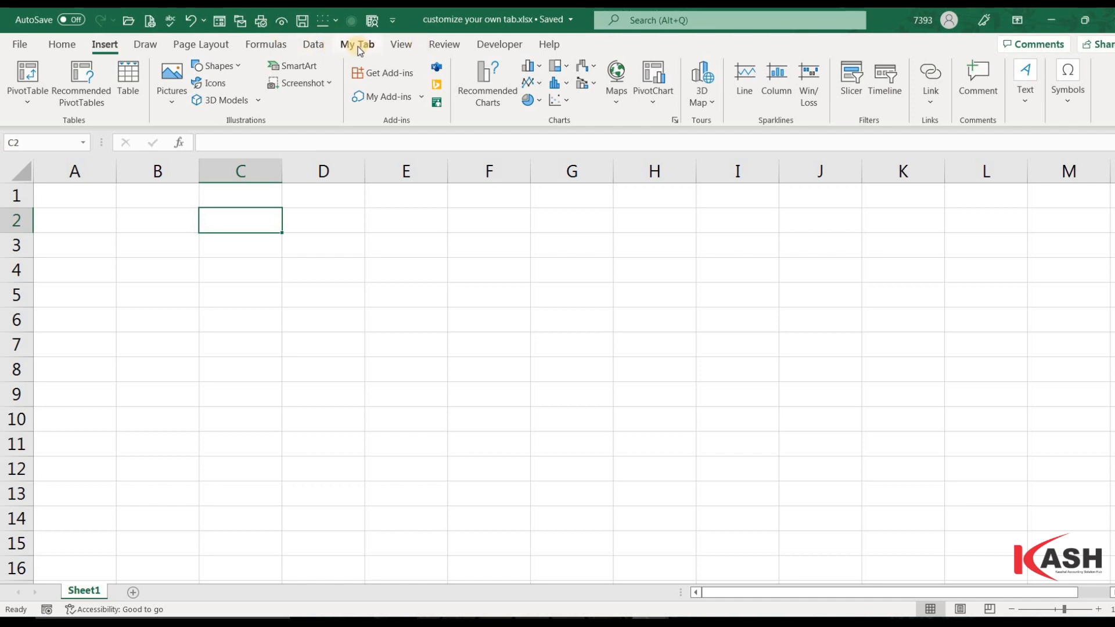
pyautogui.click(358, 47)
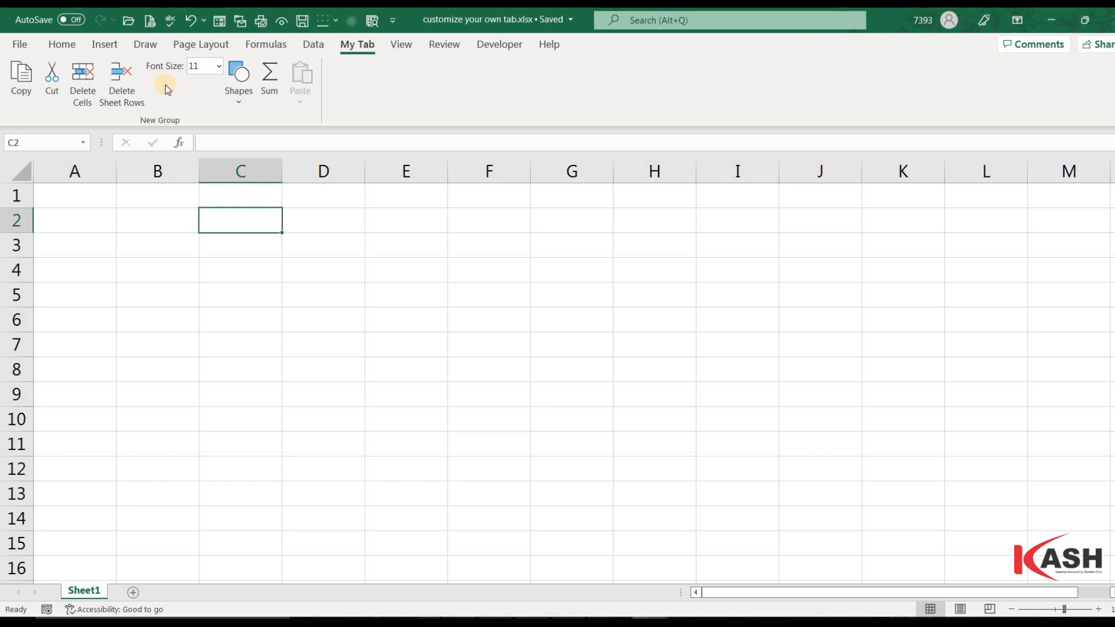
# Reopen the Customize Ribbon settings in Excel Options, moving the dialog aside
pyautogui.click(26, 46)
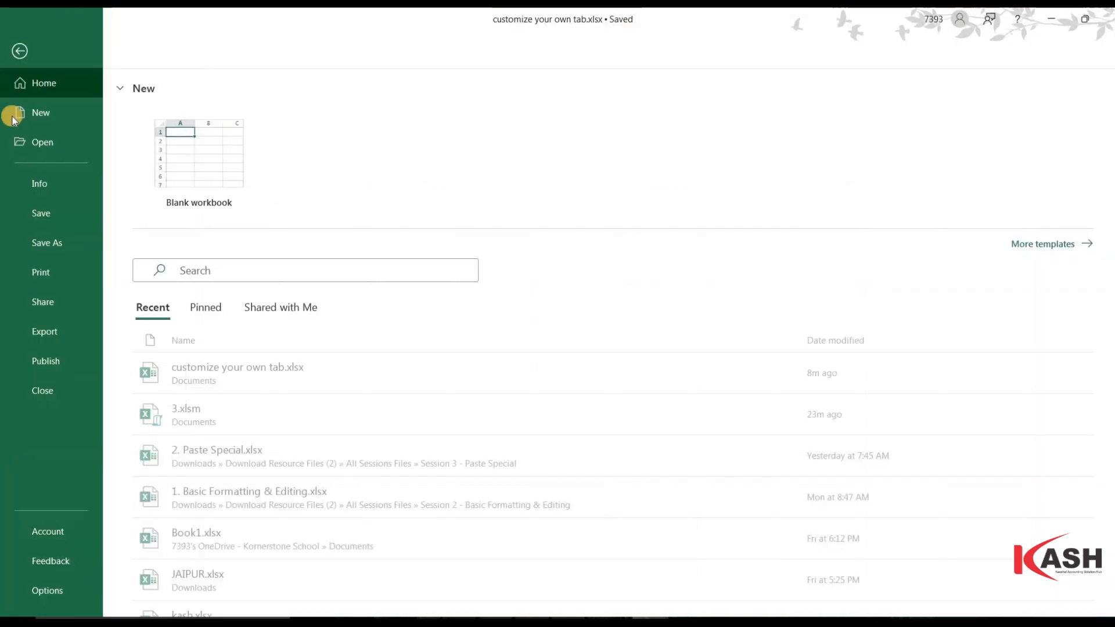
pyautogui.click(46, 595)
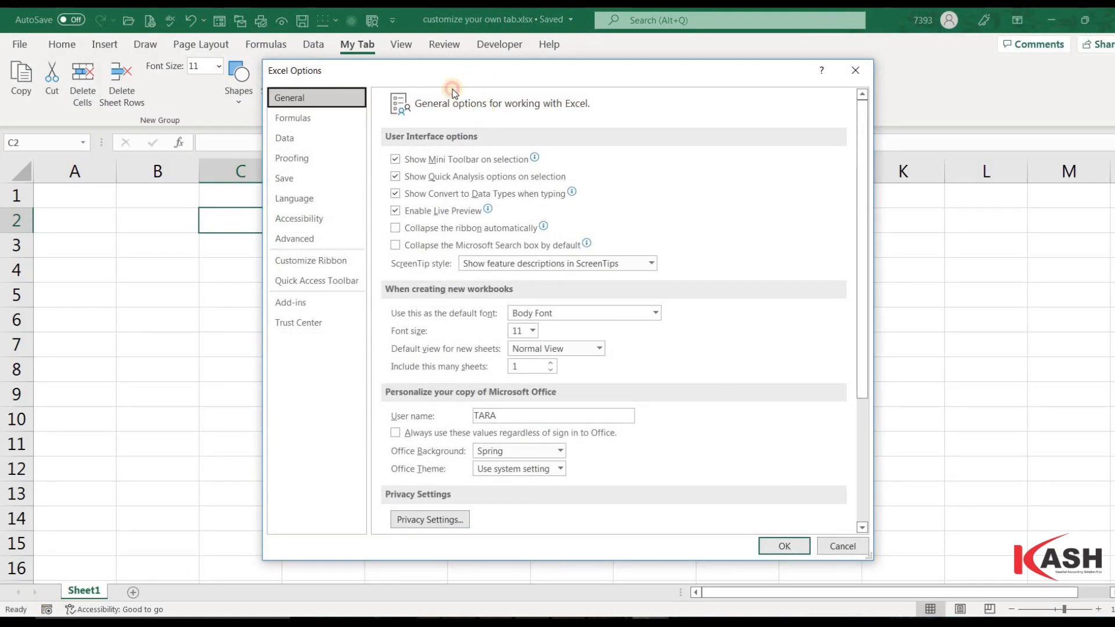
pyautogui.moveTo(476, 76); pyautogui.dragTo(385, 86)
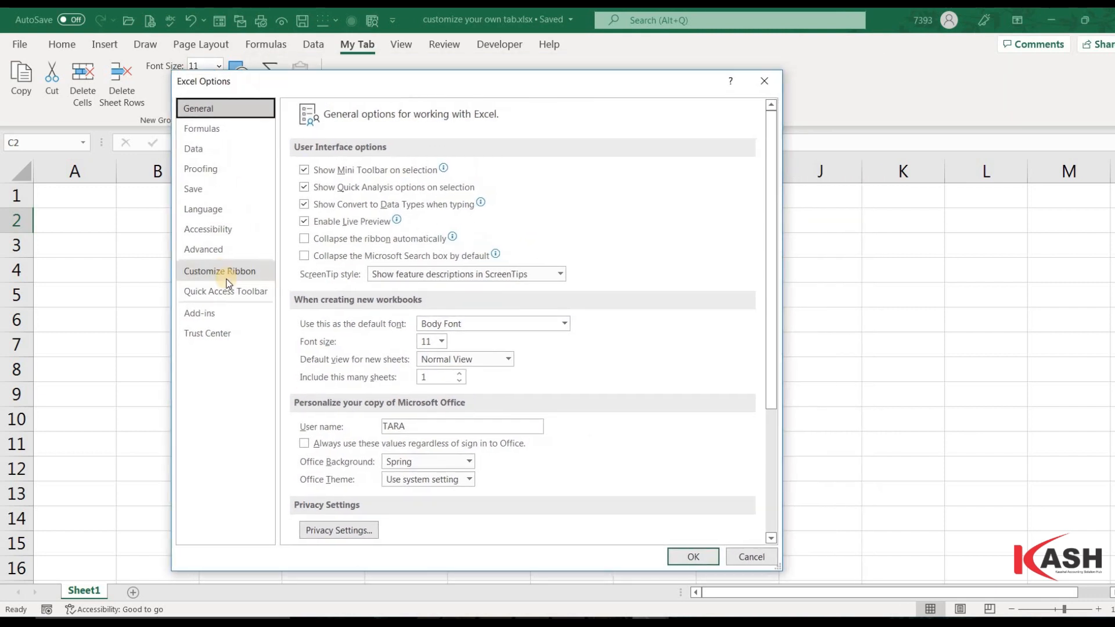
pyautogui.click(227, 282)
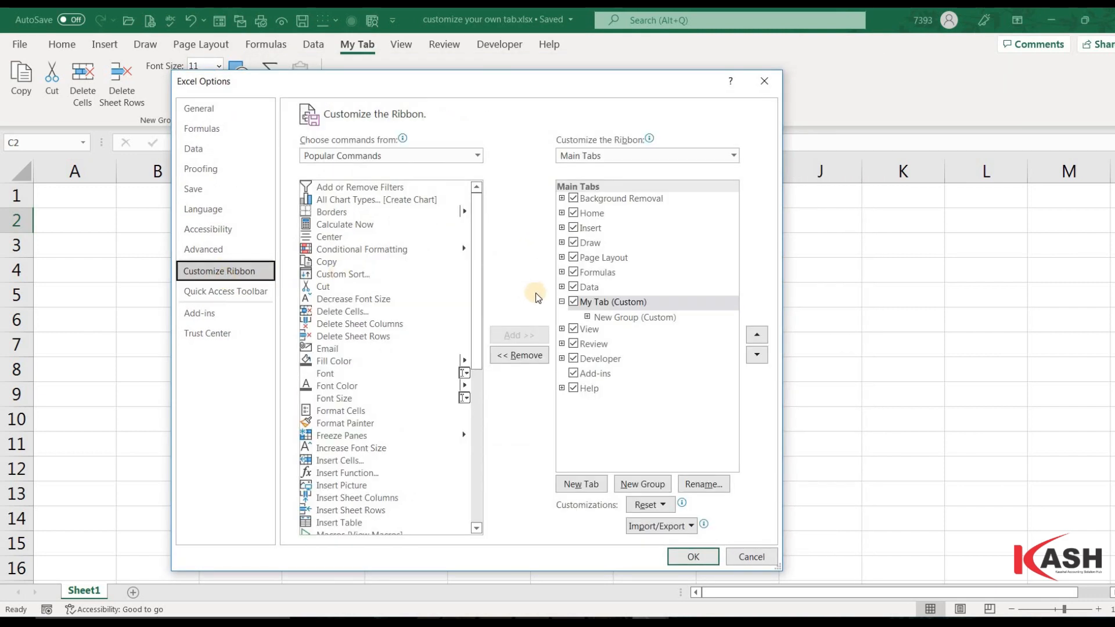
# Move My Tab down the main tabs list to the last position, after Help
pyautogui.click(630, 318)
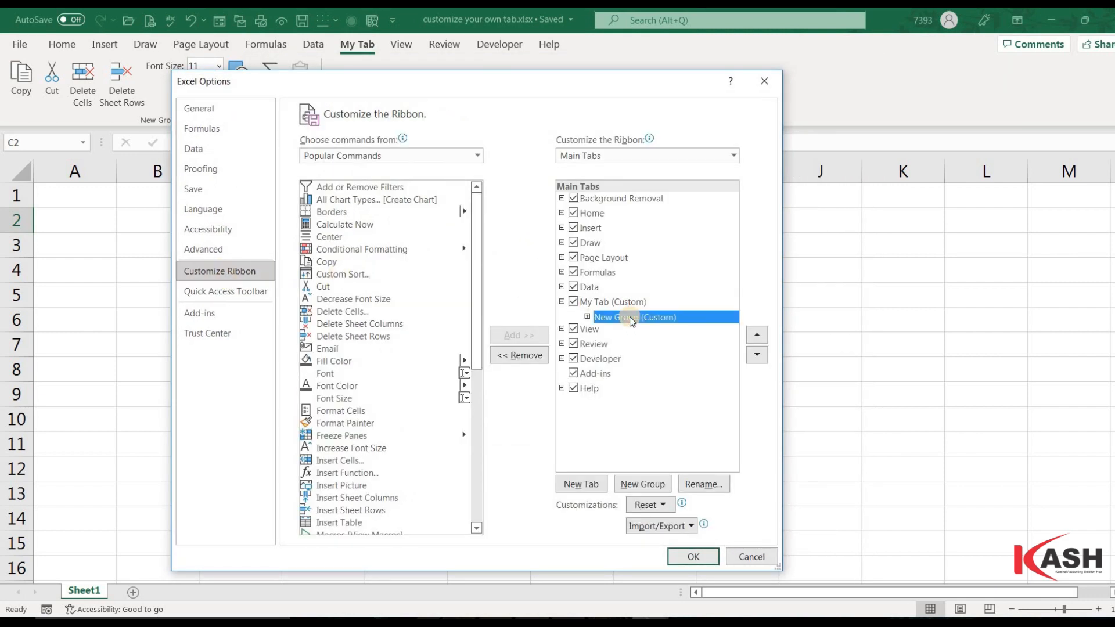
pyautogui.click(595, 299)
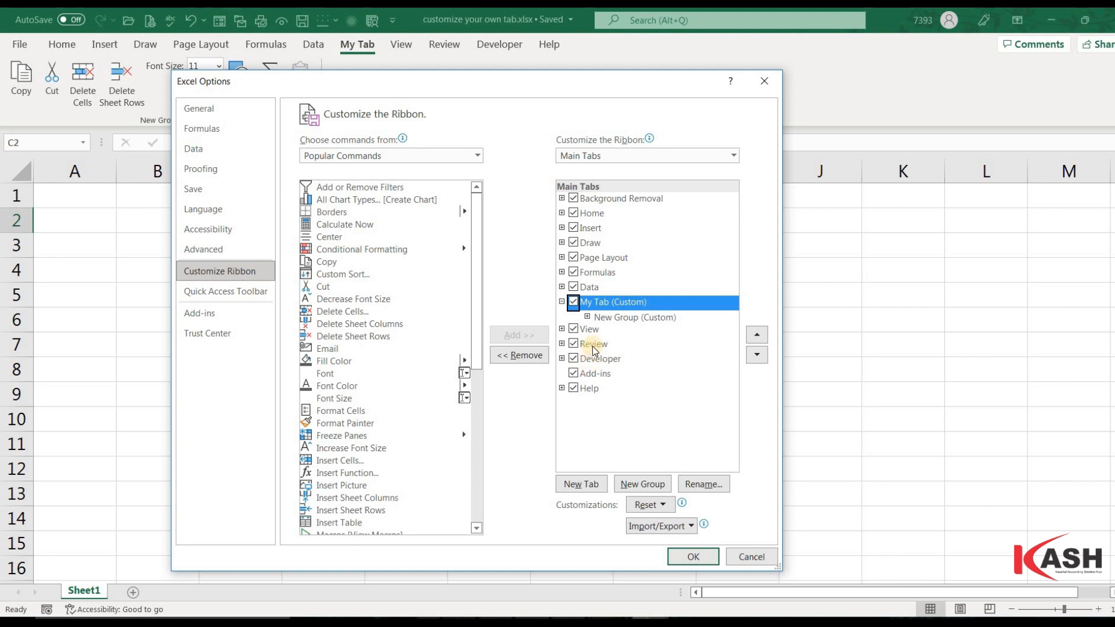
pyautogui.click(757, 355)
pyautogui.click(757, 354)
pyautogui.click(757, 355)
pyautogui.click(757, 355)
pyautogui.click(757, 355)
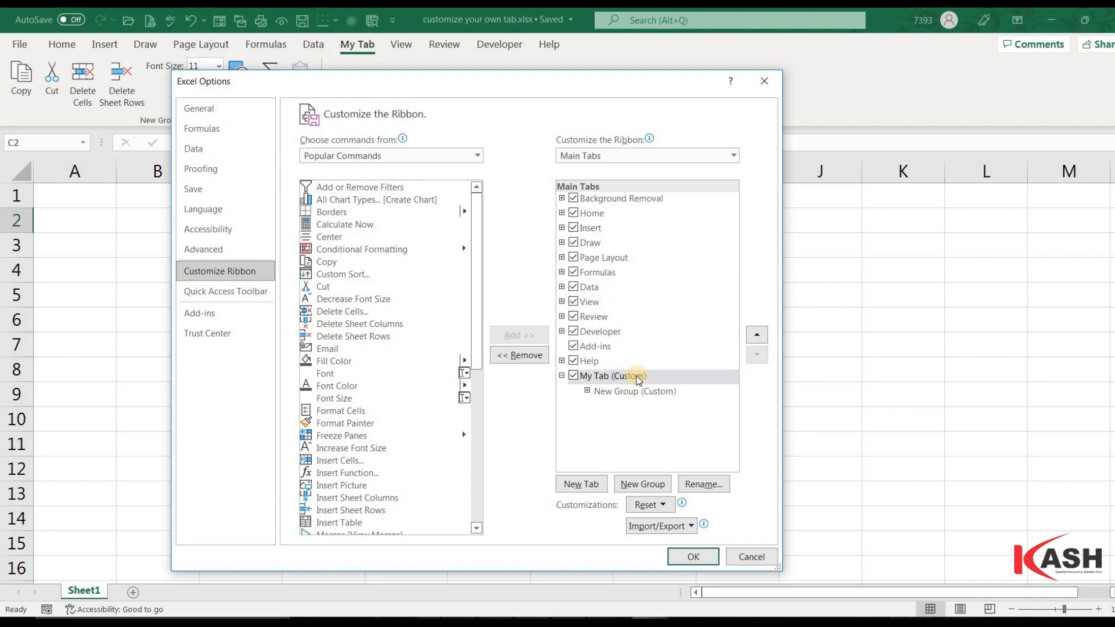
pyautogui.click(757, 335)
pyautogui.click(757, 335)
pyautogui.click(757, 335)
pyautogui.click(757, 355)
pyautogui.click(757, 355)
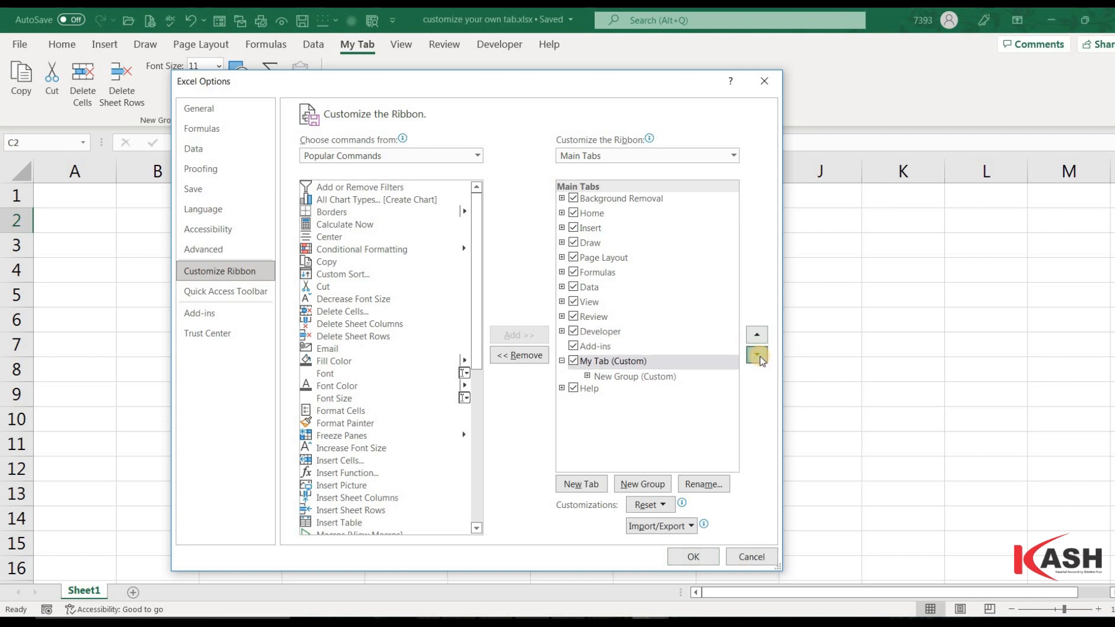
pyautogui.click(758, 355)
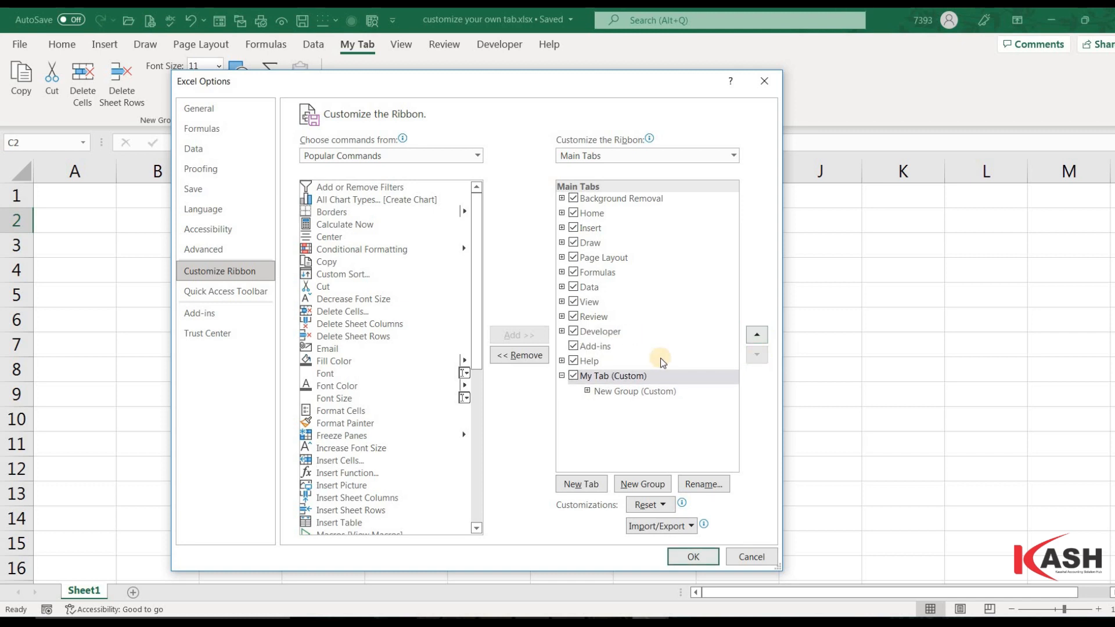
# Expand the new group under My Tab and remove the Font Size command from it
pyautogui.click(626, 392)
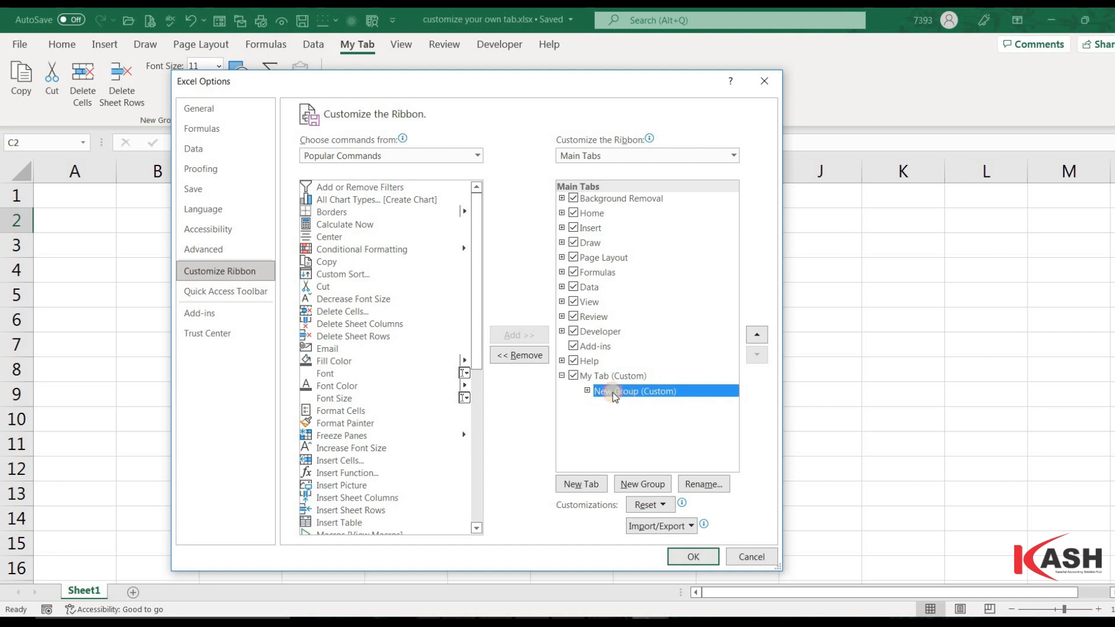
pyautogui.doubleClick(612, 393)
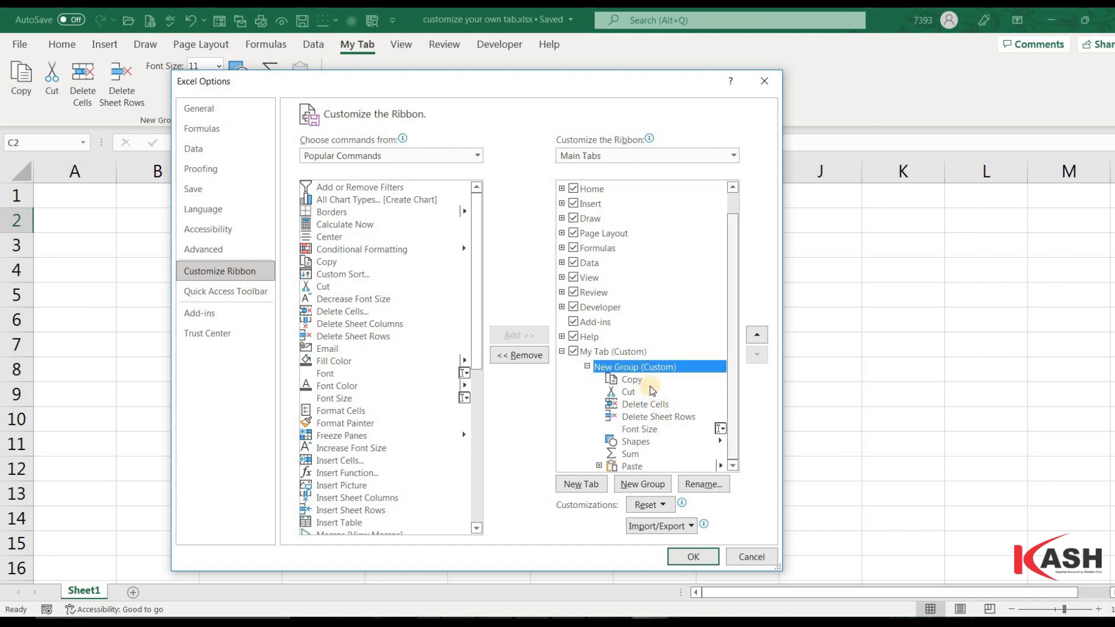
pyautogui.click(632, 433)
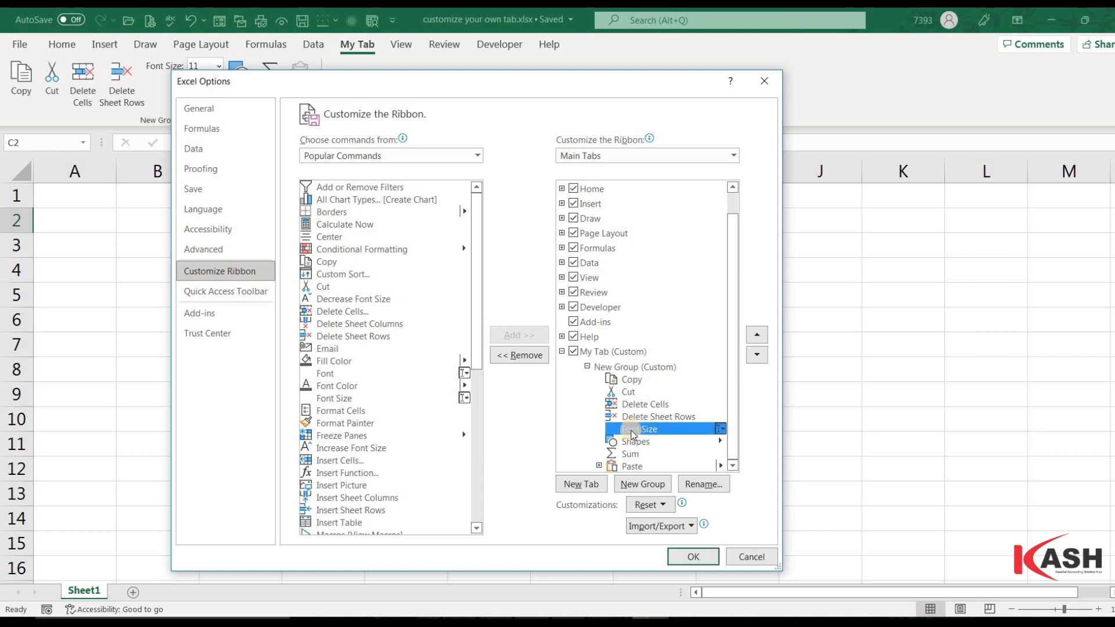
pyautogui.click(532, 356)
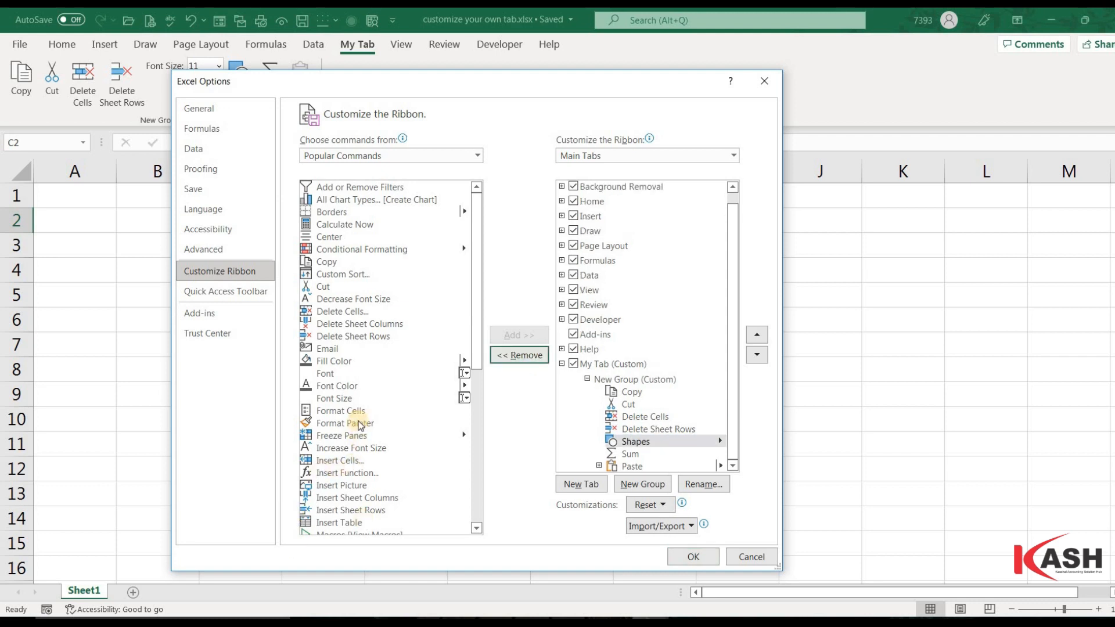
# Add Format Painter after Shapes in the My Tab group and apply the ribbon changes
pyautogui.click(346, 413)
pyautogui.click(340, 424)
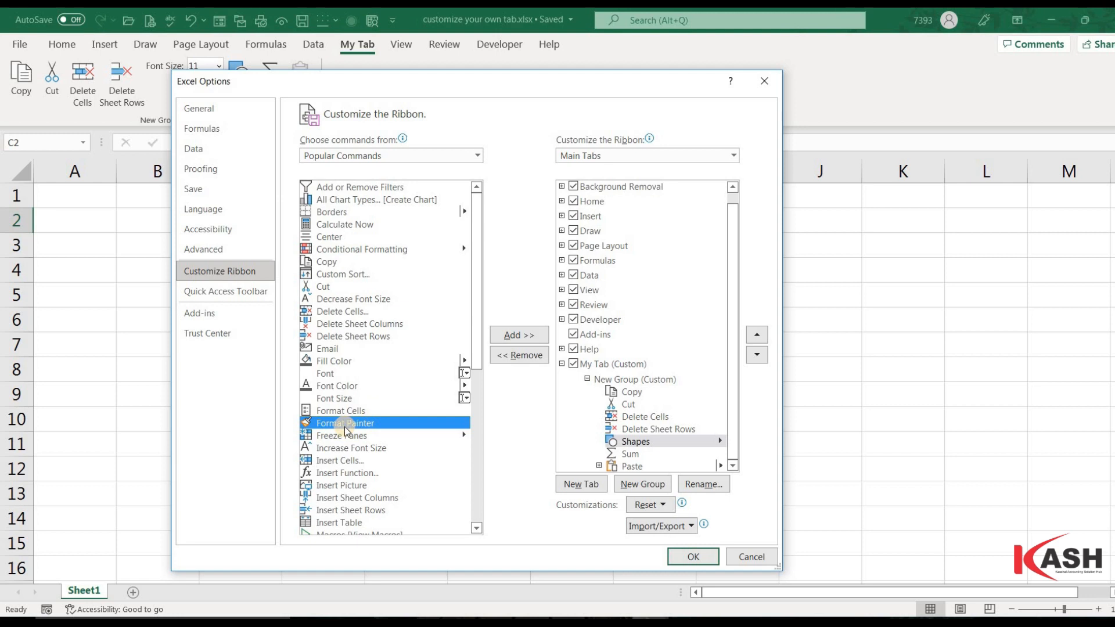
pyautogui.click(519, 335)
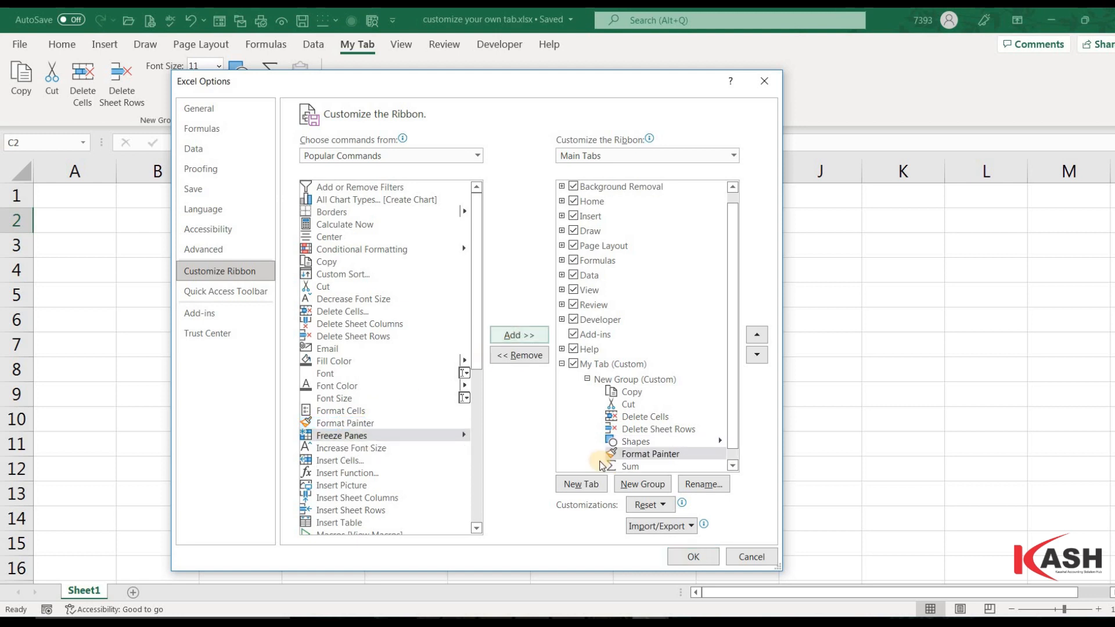
pyautogui.click(683, 558)
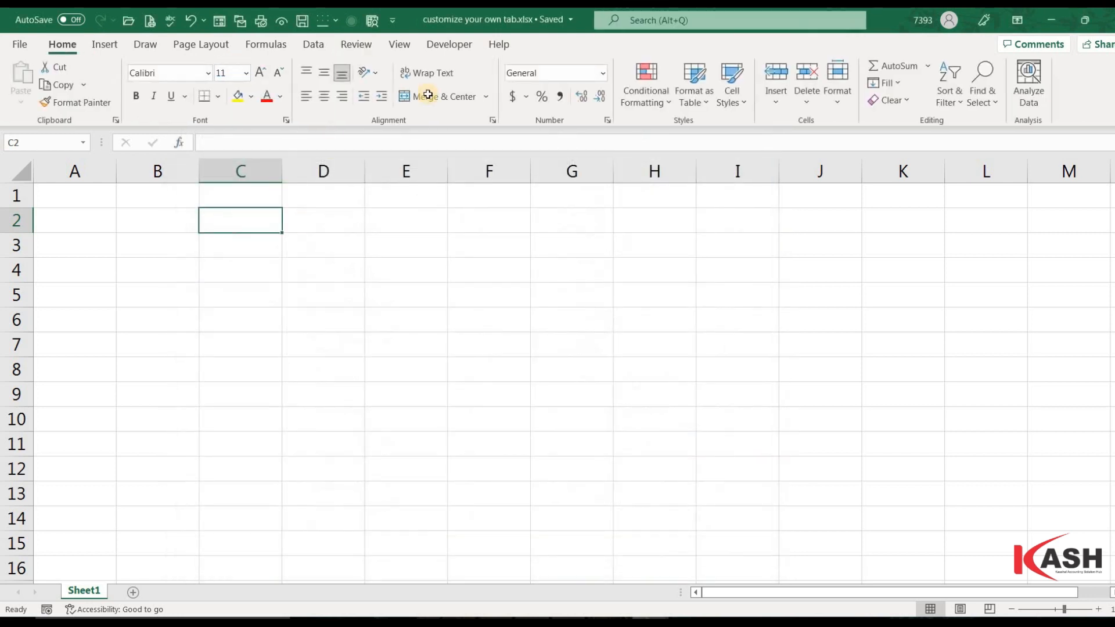